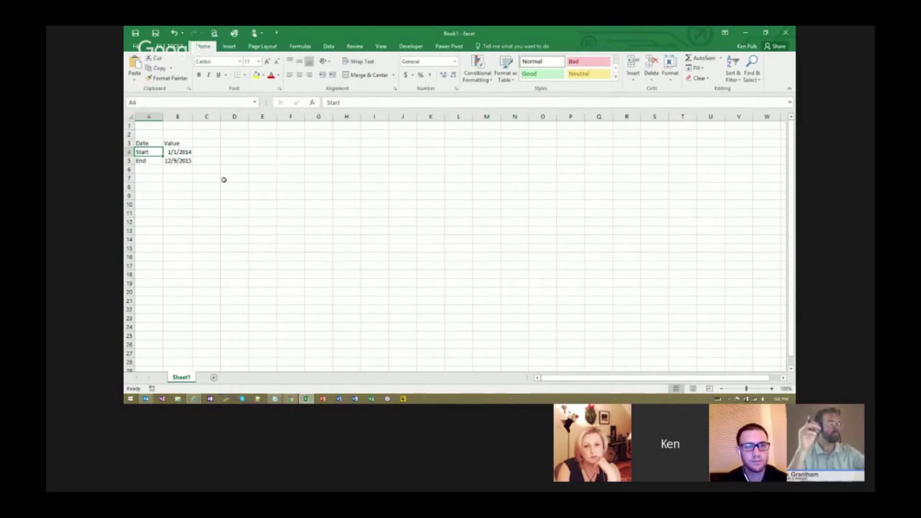
# Move to cell B4, which holds the Start date value 1/1/2014
pyautogui.press('Right')
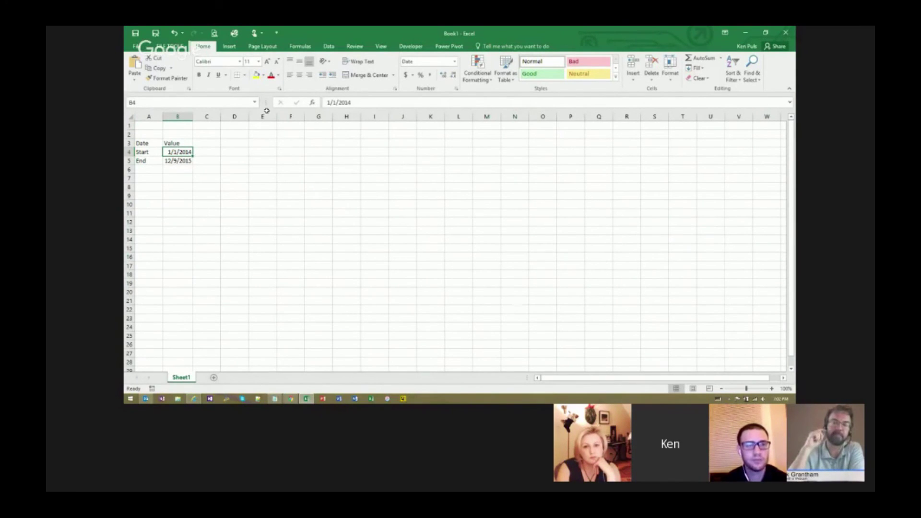
# Start a From Table query on the Data tab for the Start/End range A3:B5
pyautogui.click(329, 46)
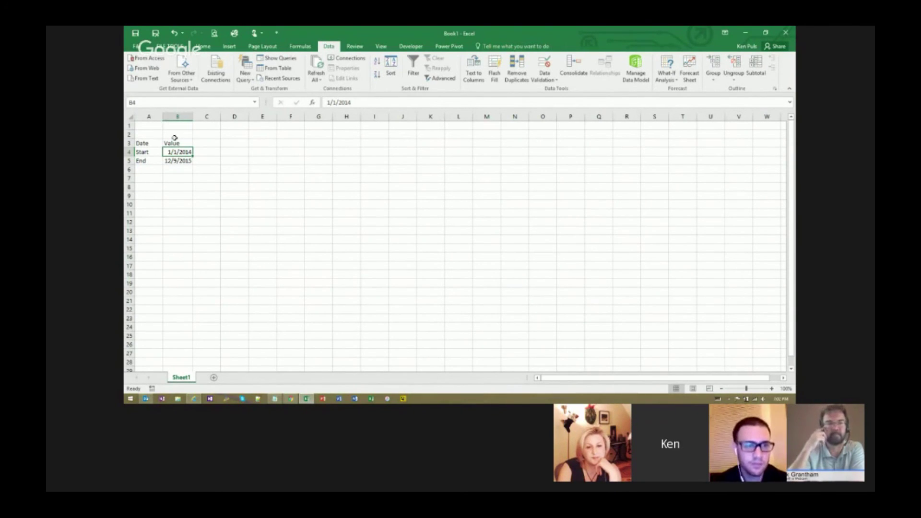
pyautogui.click(251, 65)
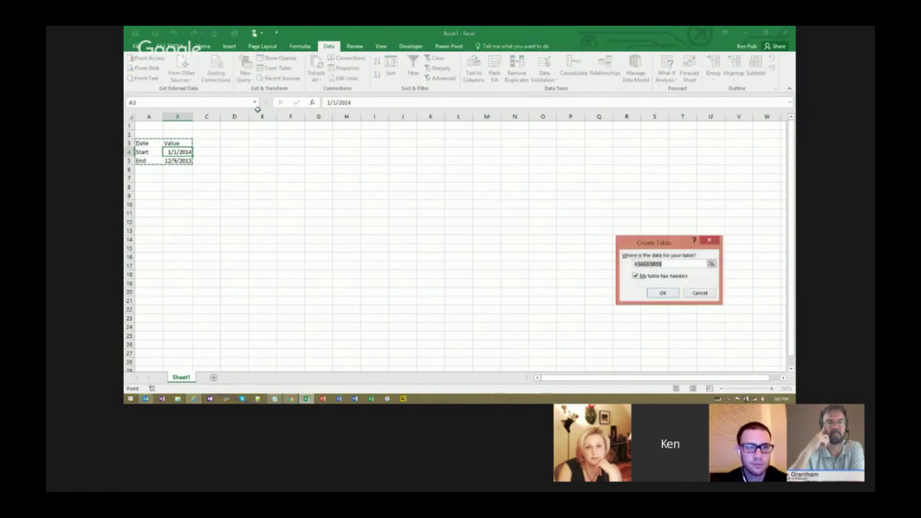
# Accept A3:B5 as a table with headers so Power Query opens it as Table1
pyautogui.press('Return')
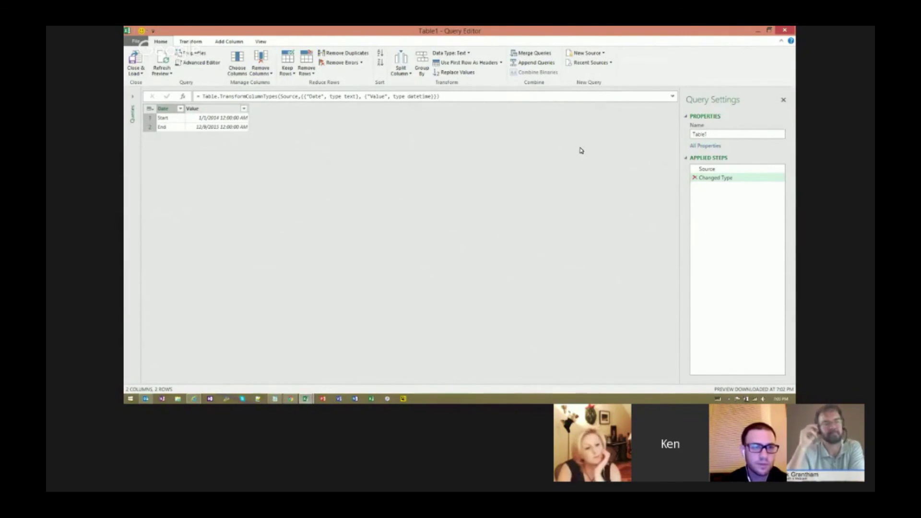
# Delete Changed Type and add a step = Source[Value]{0} returning 1/1/2014
pyautogui.press('Delete')
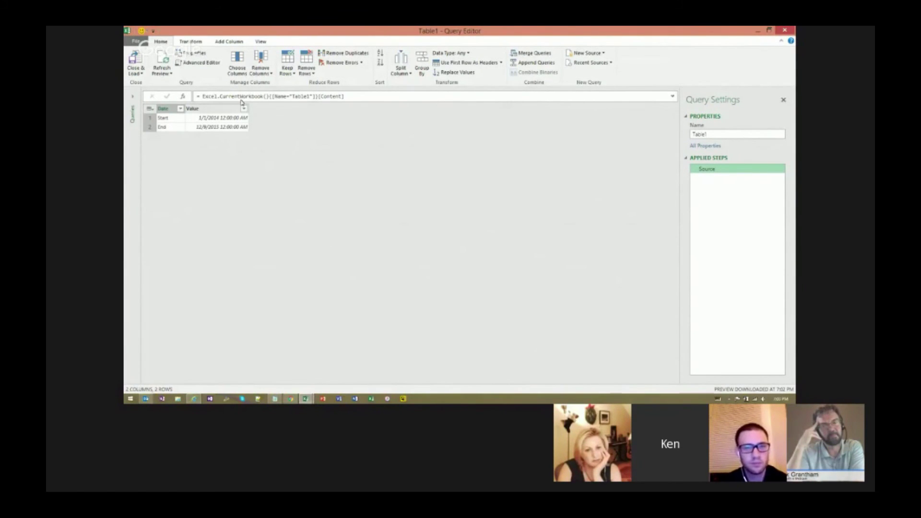
pyautogui.click(182, 96)
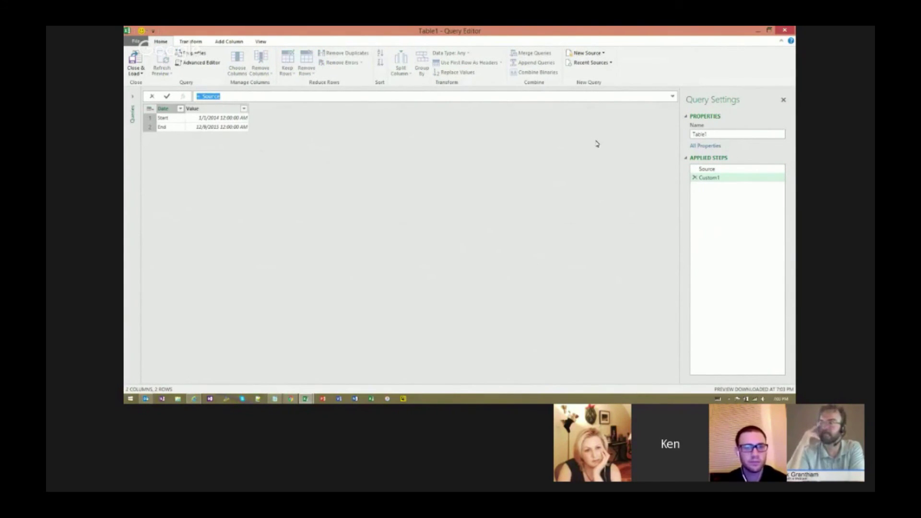
pyautogui.click(207, 84)
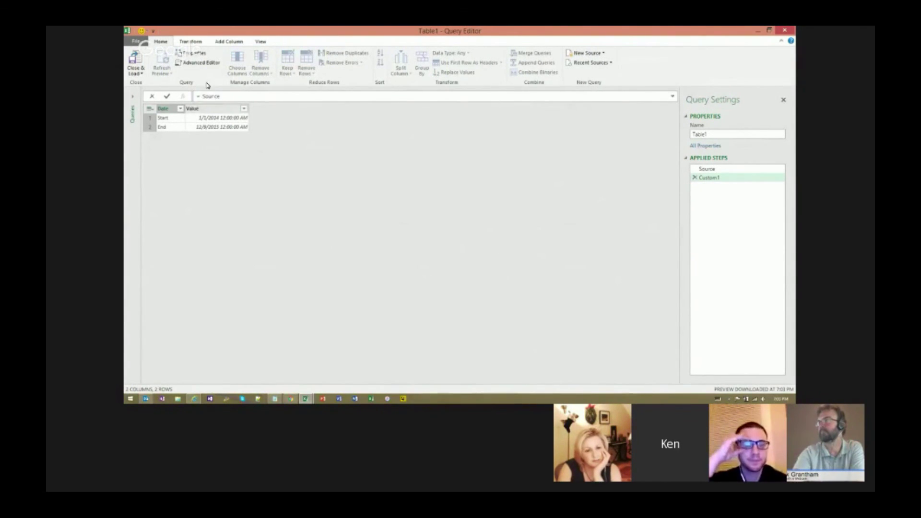
pyautogui.write('[Value]')
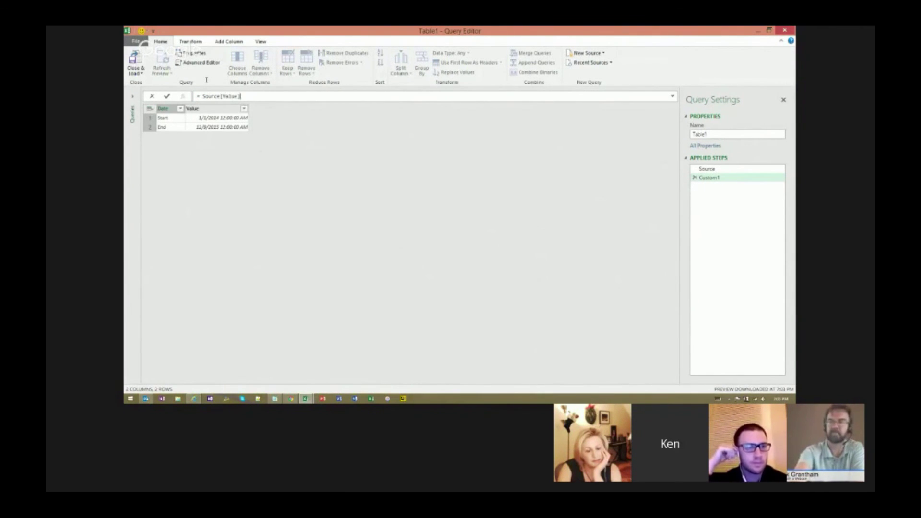
pyautogui.press('Return')
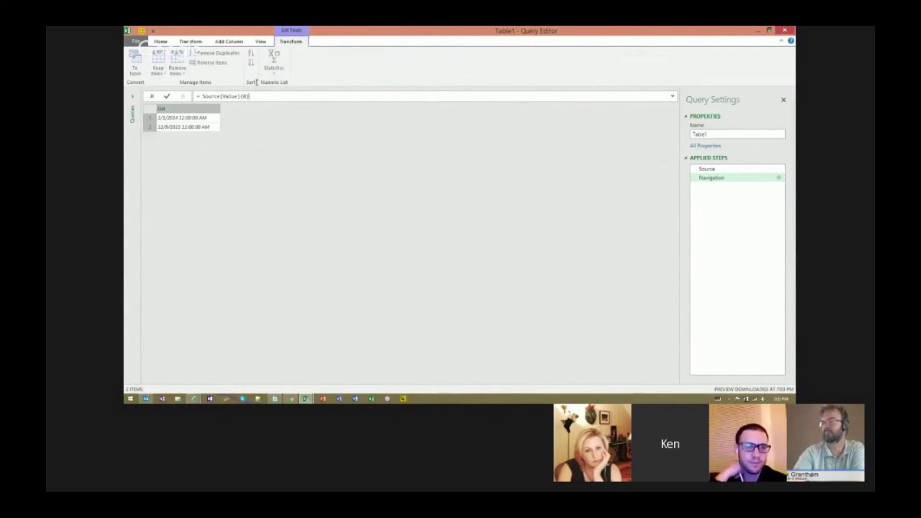
pyautogui.press('Return')
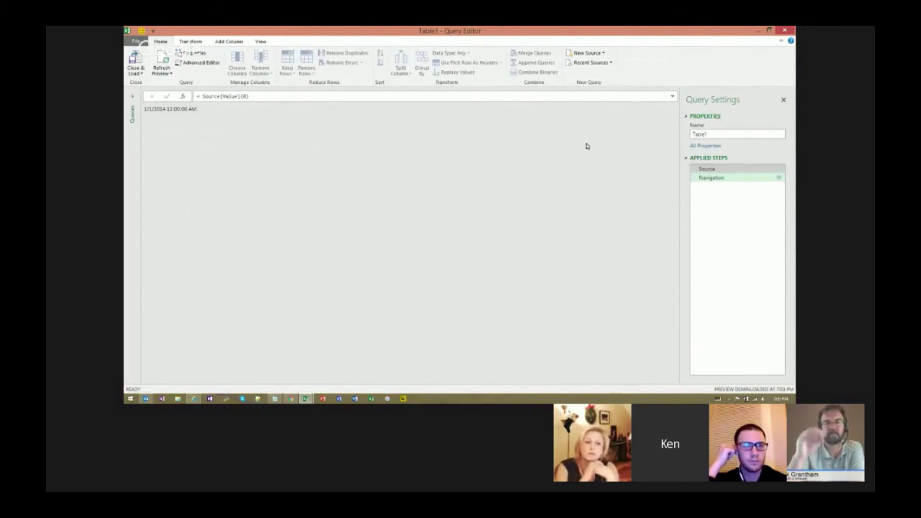
pyautogui.hotkey('shift', 'F10')
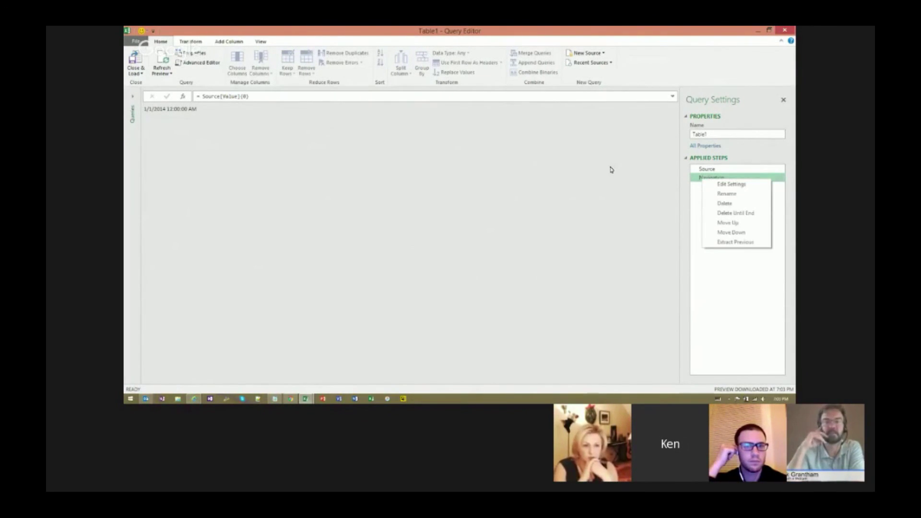
# Insert a Custom2 step after Source with formula {0..10} and delete the Navigation step
pyautogui.press('Escape')
pyautogui.press('Up')
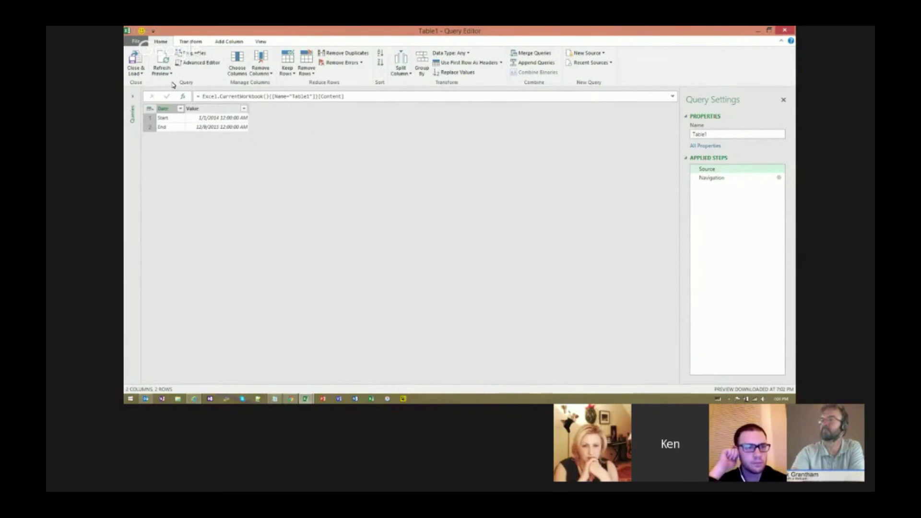
pyautogui.doubleClick(173, 108)
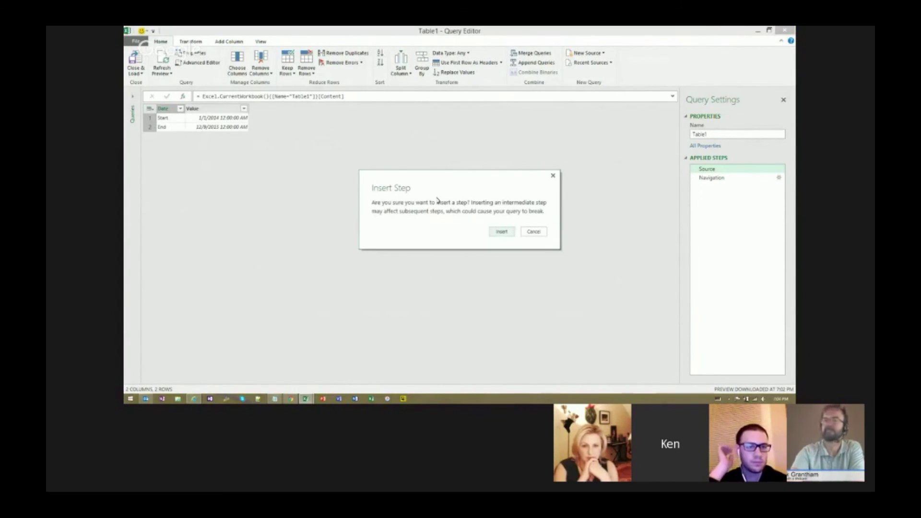
pyautogui.press('Return')
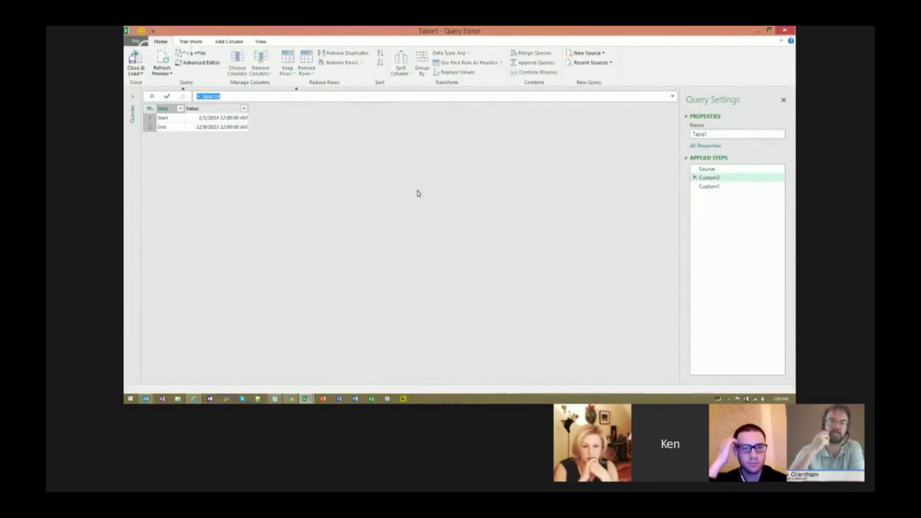
pyautogui.moveTo(221, 96); pyautogui.dragTo(200, 96)
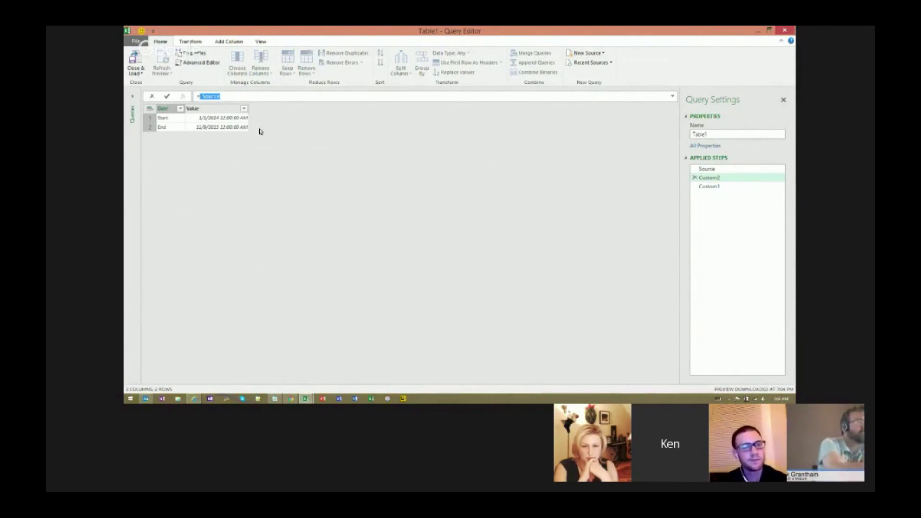
pyautogui.write('{0..10}')
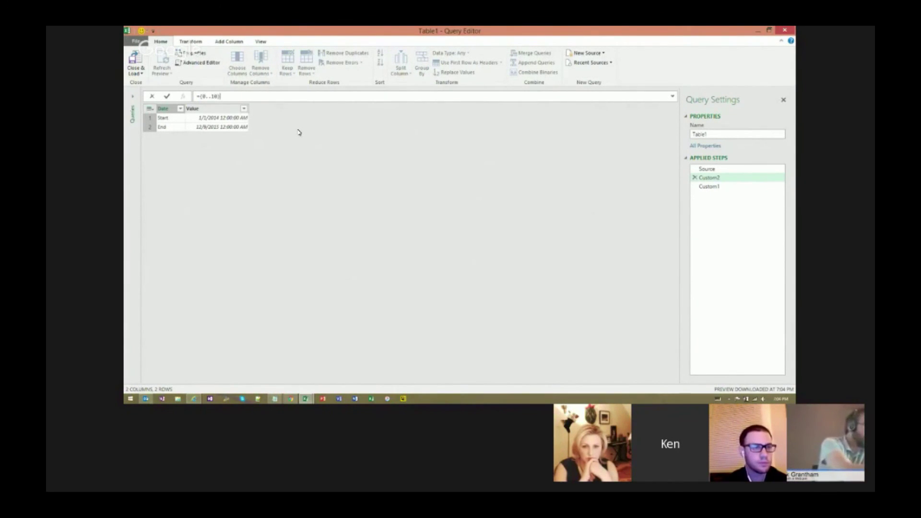
pyautogui.press('Return')
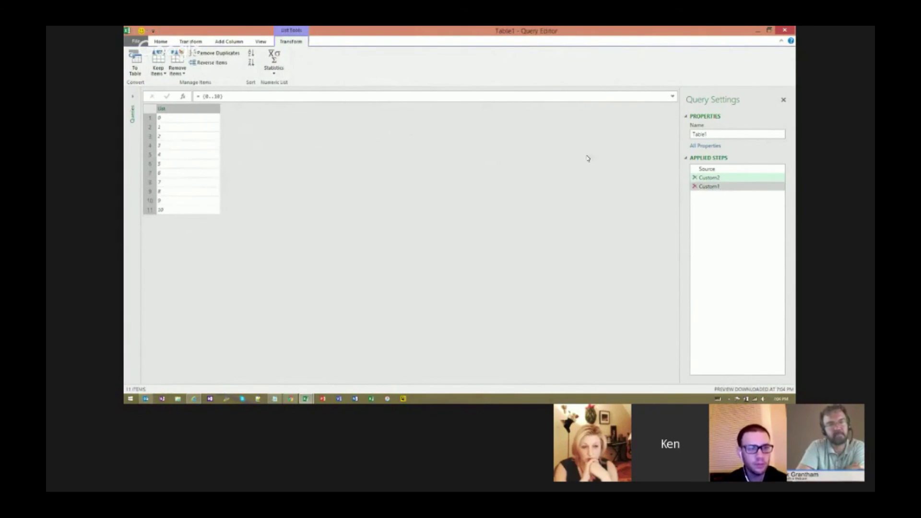
pyautogui.press('Delete')
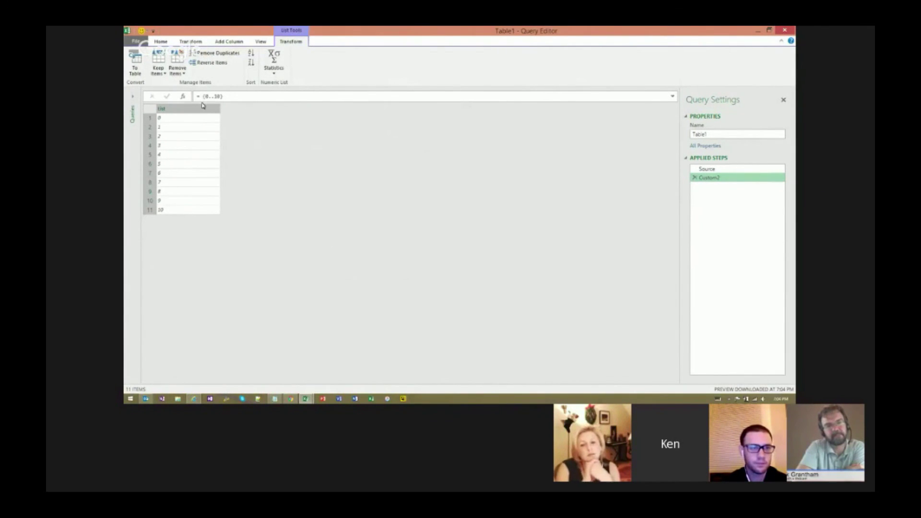
pyautogui.press('Up')
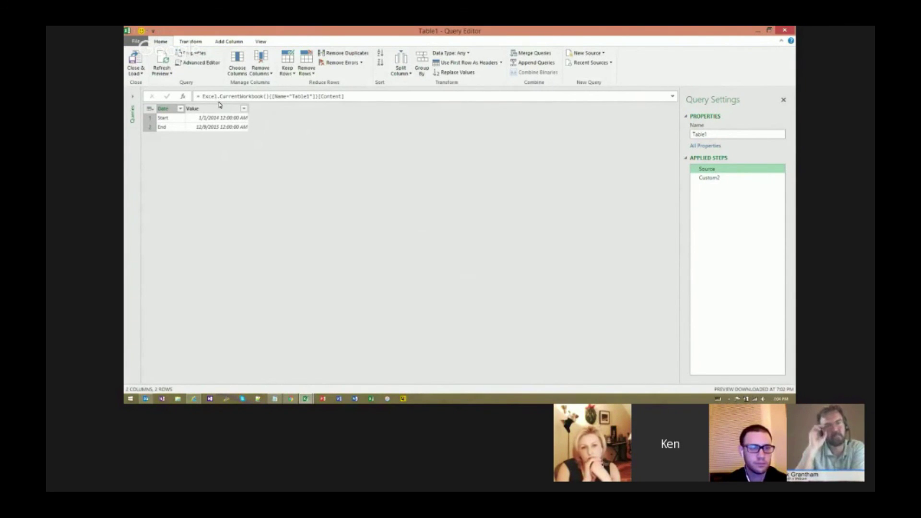
# Set Custom2 to {Number.From(Source[Value]{0})..Number.From(Source[Value]{1})}, giving 708 serials from 41640
pyautogui.press('Down')
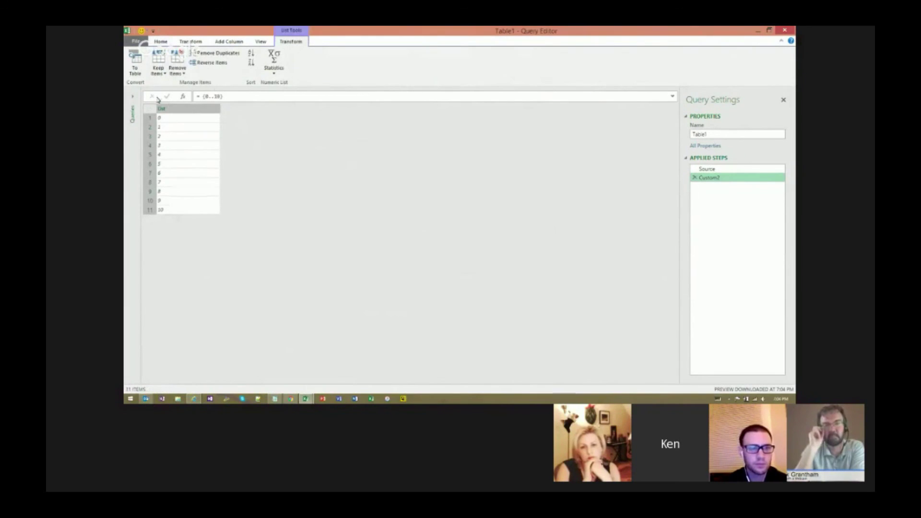
pyautogui.click(205, 96)
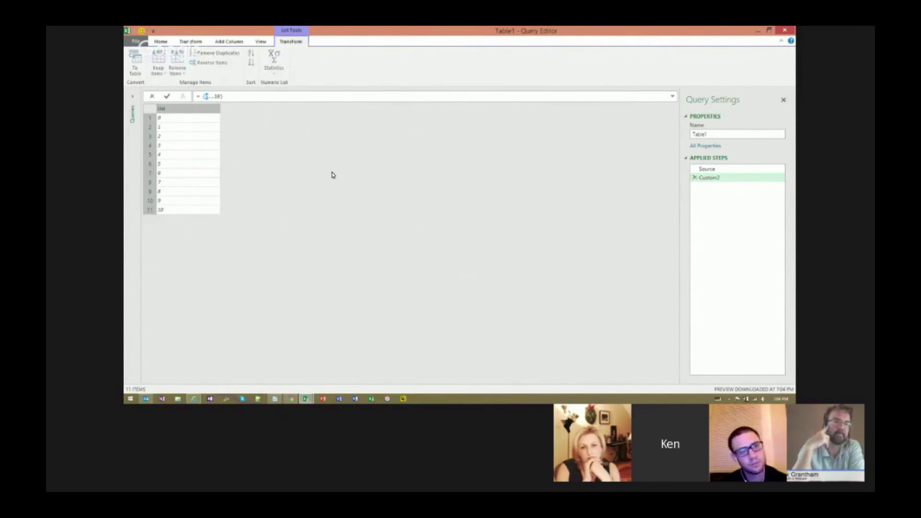
pyautogui.write('1umber.From')
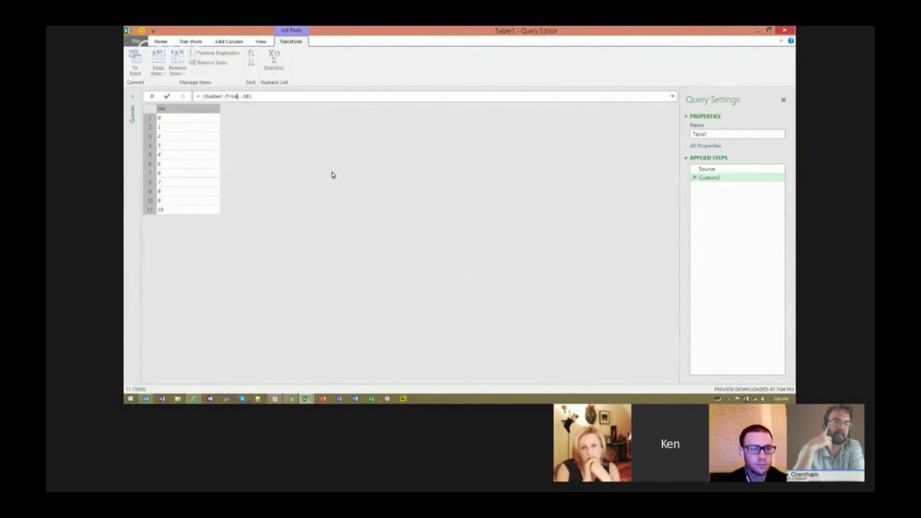
pyautogui.write('(Source[Value')
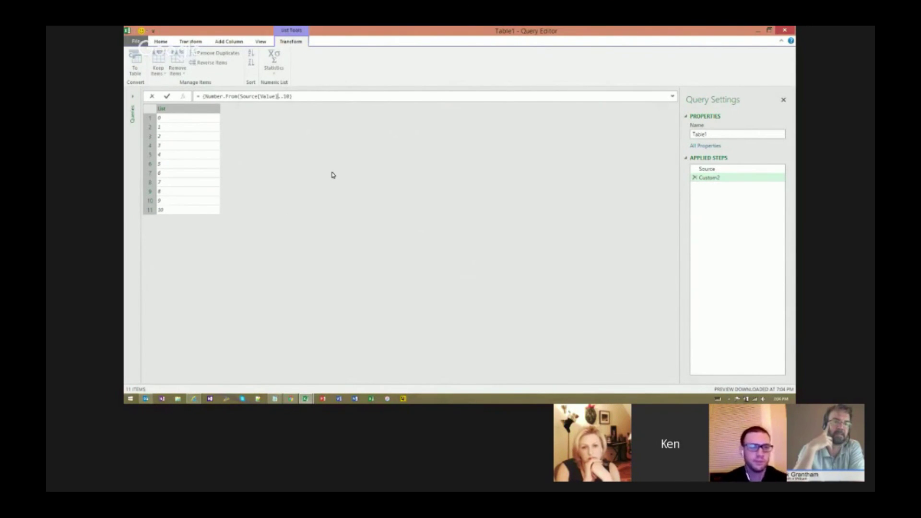
pyautogui.write('])')
pyautogui.write('}')
pyautogui.write(')')
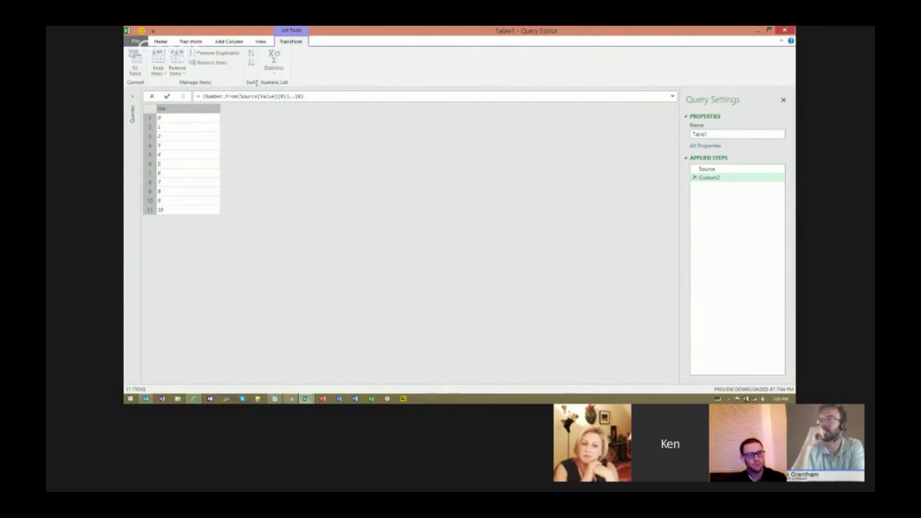
pyautogui.moveTo(294, 96); pyautogui.dragTo(204, 96)
pyautogui.hotkey('ctrl', 'c')
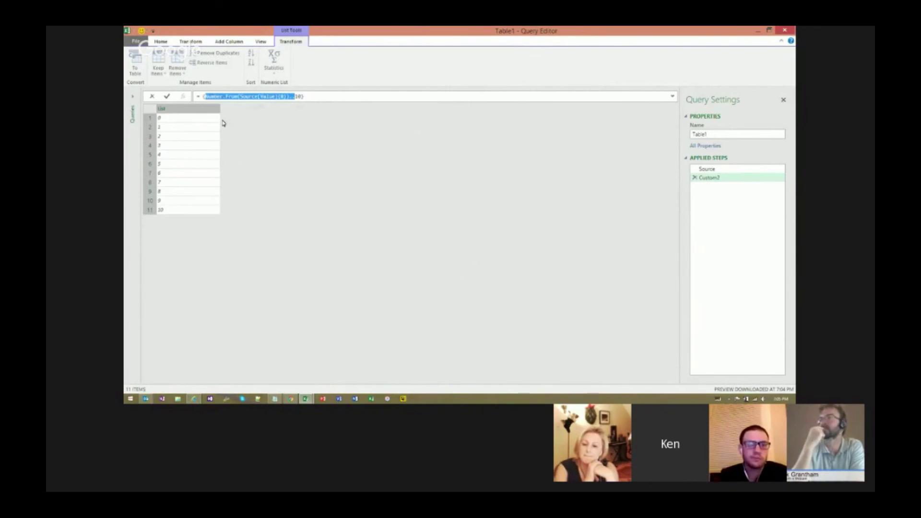
pyautogui.press('Right')
pyautogui.hotkey('shift', 'Right')
pyautogui.hotkey('shift', 'Right')
pyautogui.hotkey('ctrl', 'v')
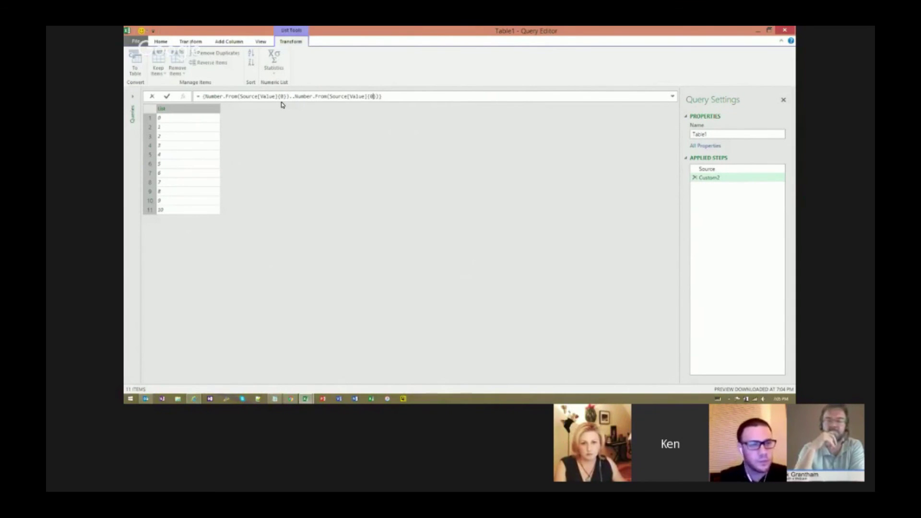
pyautogui.press('BackSpace')
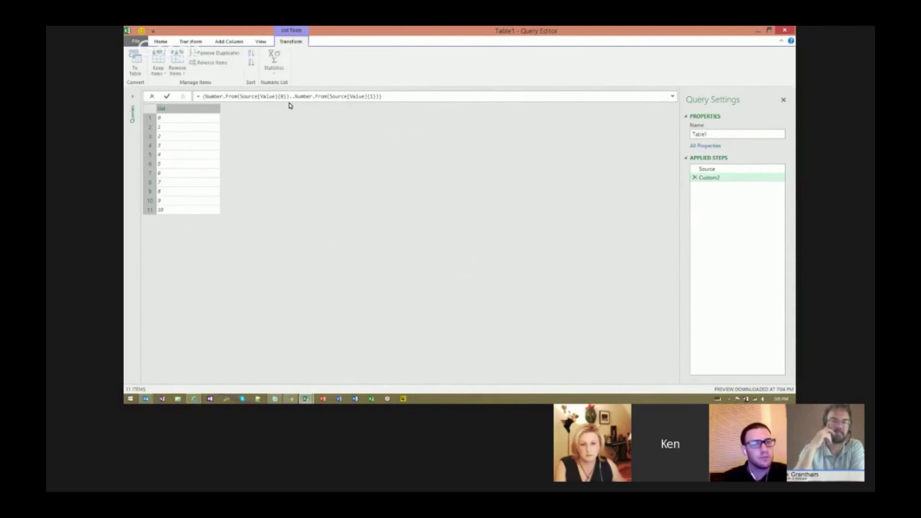
pyautogui.press('Return')
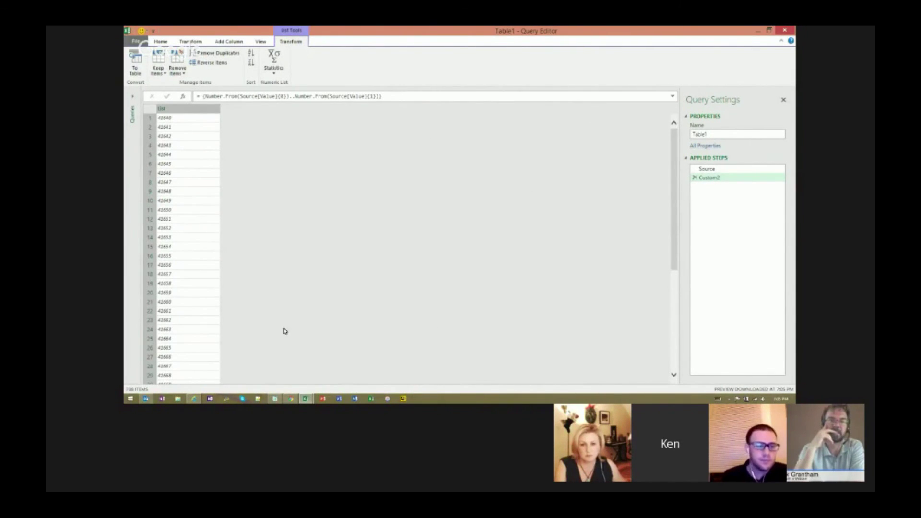
pyautogui.click(134, 60)
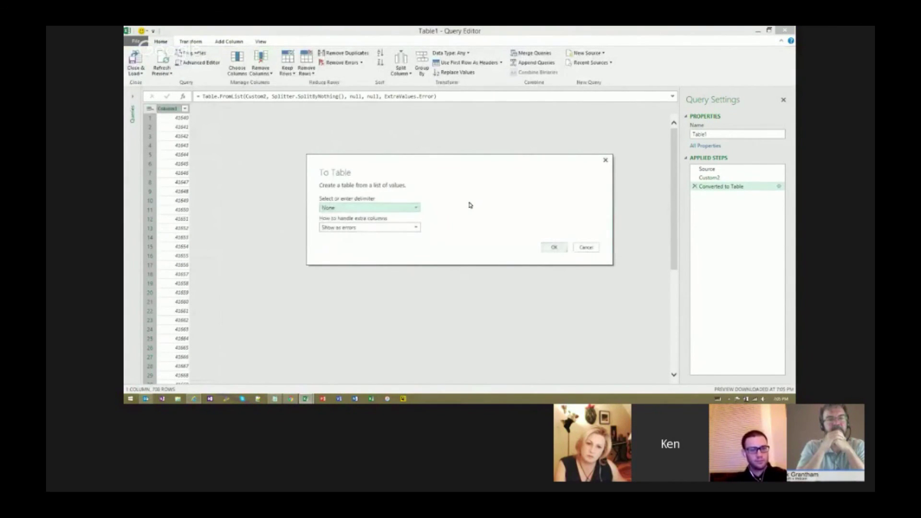
# Convert the list to a table with default settings and rename Column1 to Date
pyautogui.press('Return')
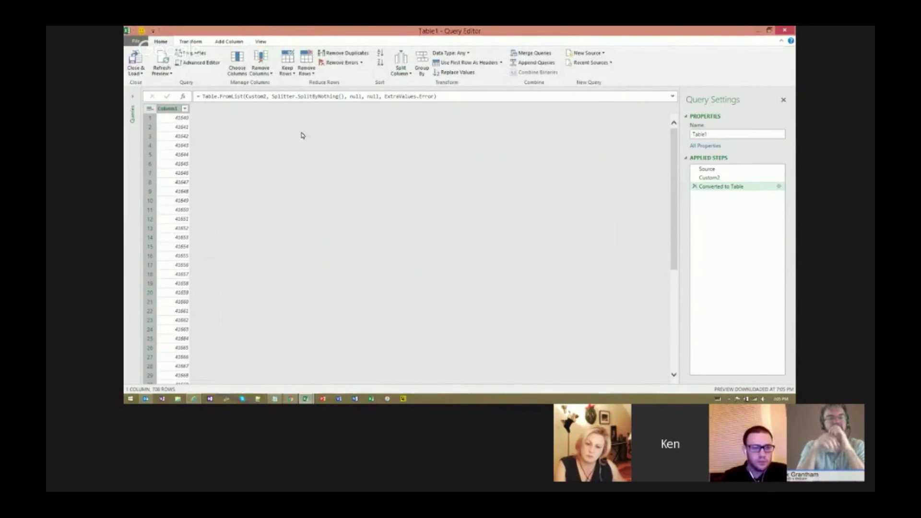
pyautogui.rightClick(168, 109)
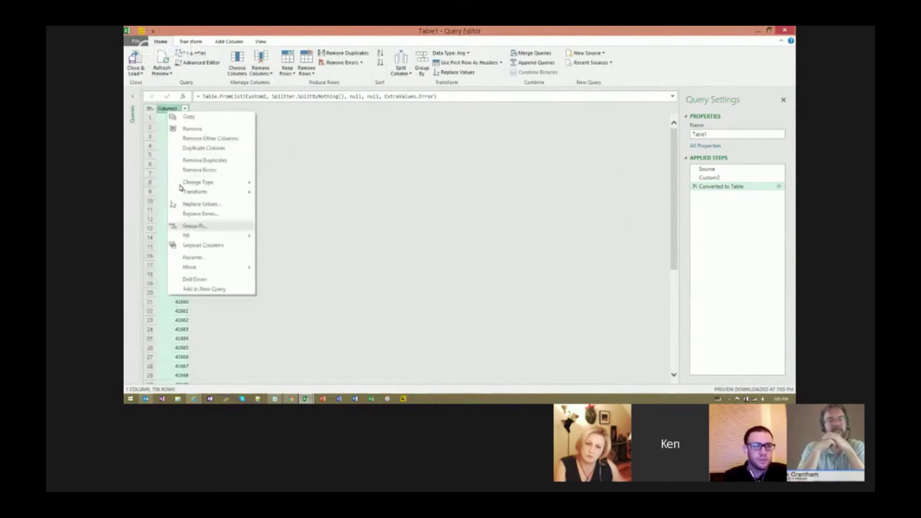
pyautogui.press('Return')
pyautogui.write('Date')
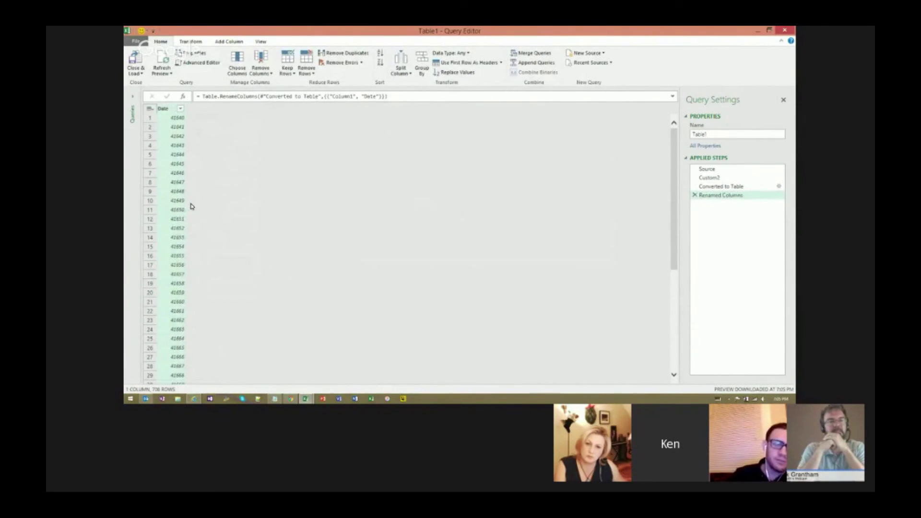
# Change the Date column's data type to Date
pyautogui.rightClick(169, 109)
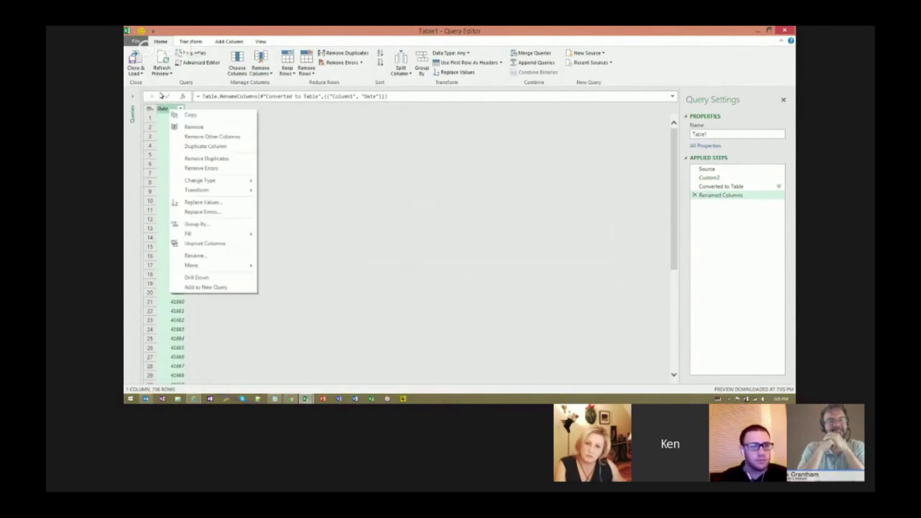
pyautogui.press('Up')
pyautogui.press('Right')
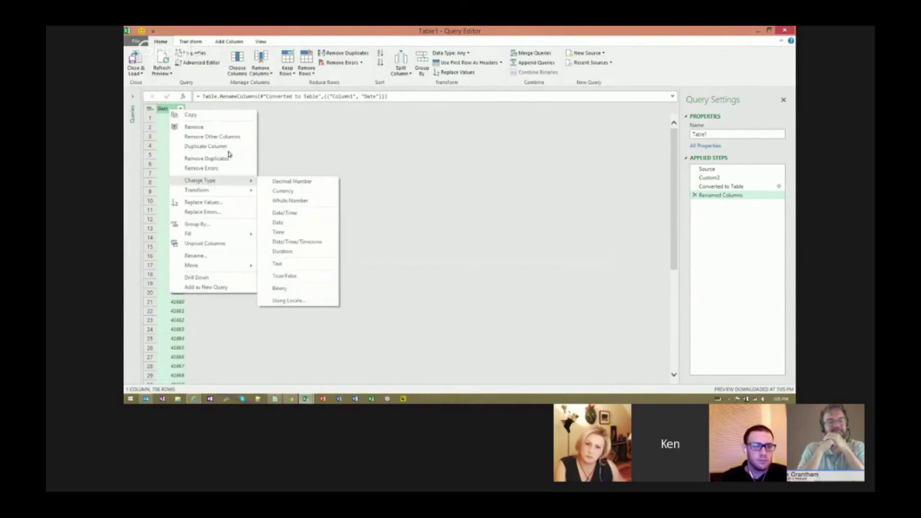
pyautogui.press('Down')
pyautogui.press('Down')
pyautogui.press('Down')
pyautogui.press('Down')
pyautogui.press('Down')
pyautogui.press('Return')
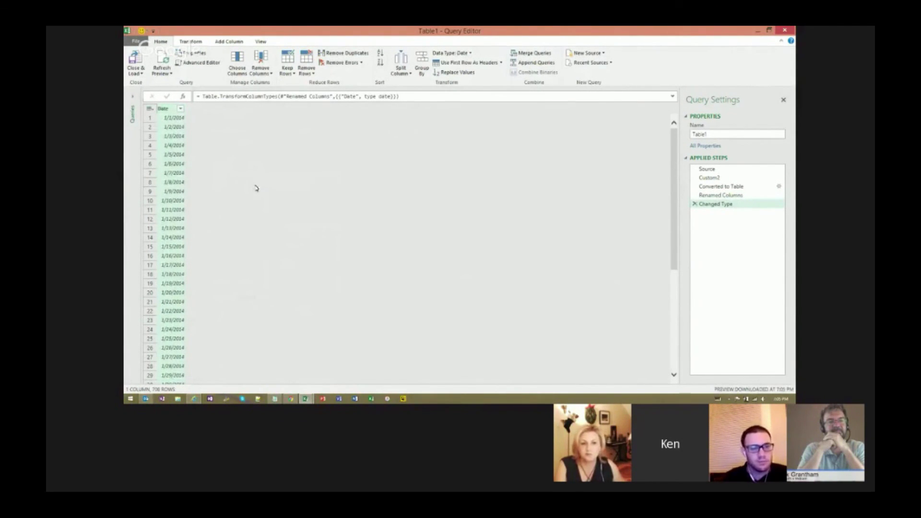
# Rename the query to Calendar
pyautogui.press('F2')
pyautogui.write('Calendar')
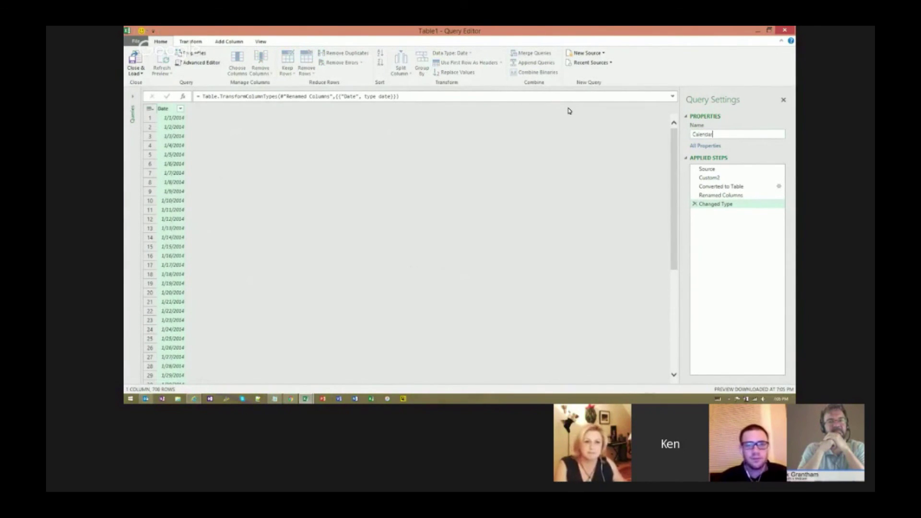
pyautogui.press('Return')
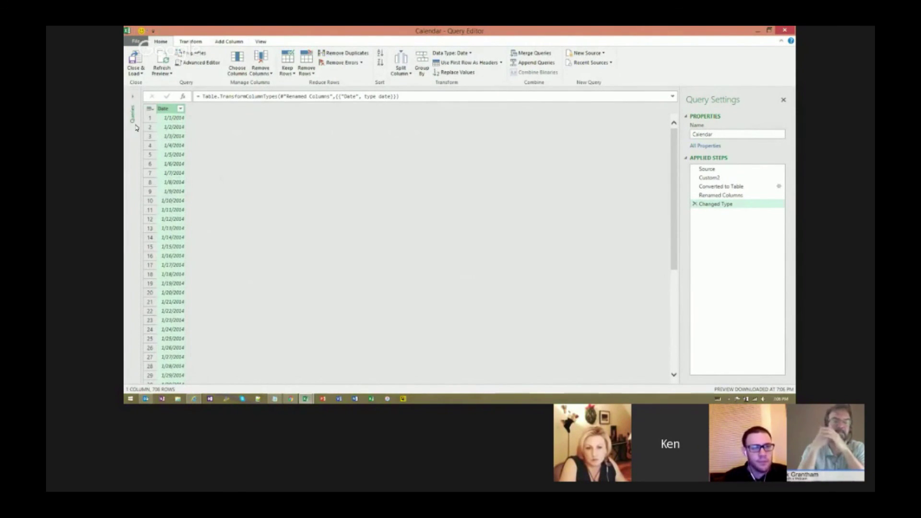
# Add Start of Year and End of Year columns from the Date column
pyautogui.click(229, 42)
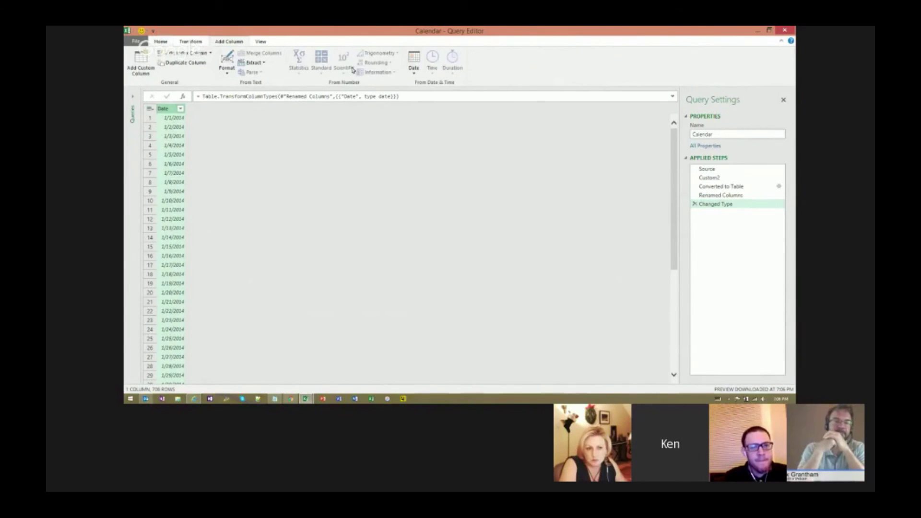
pyautogui.moveTo(388, 112)
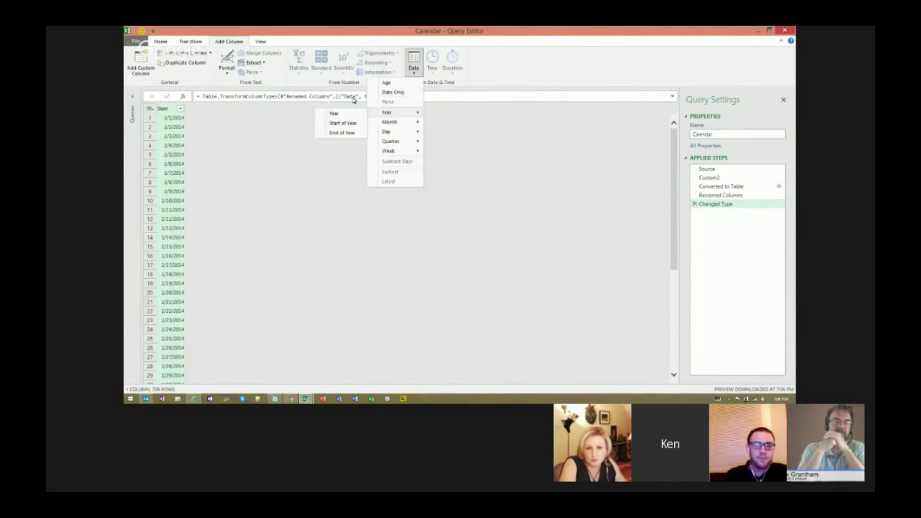
pyautogui.click(342, 123)
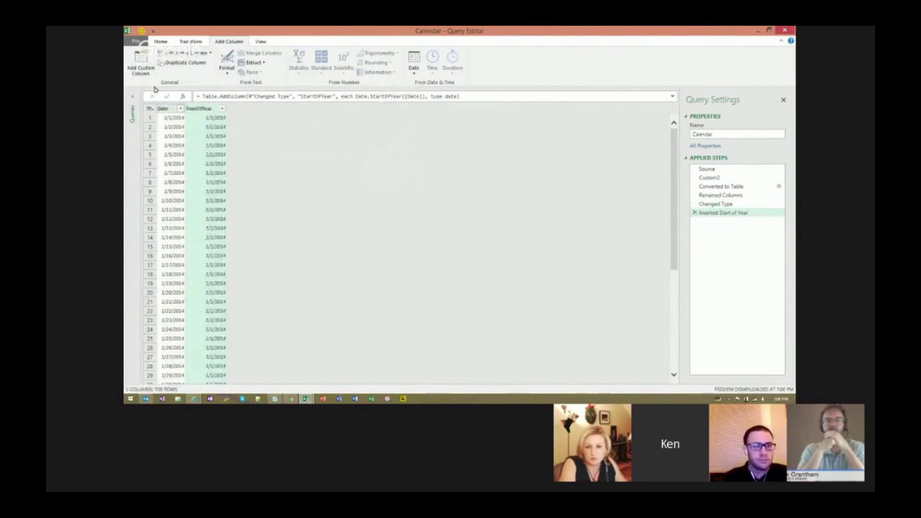
pyautogui.click(413, 61)
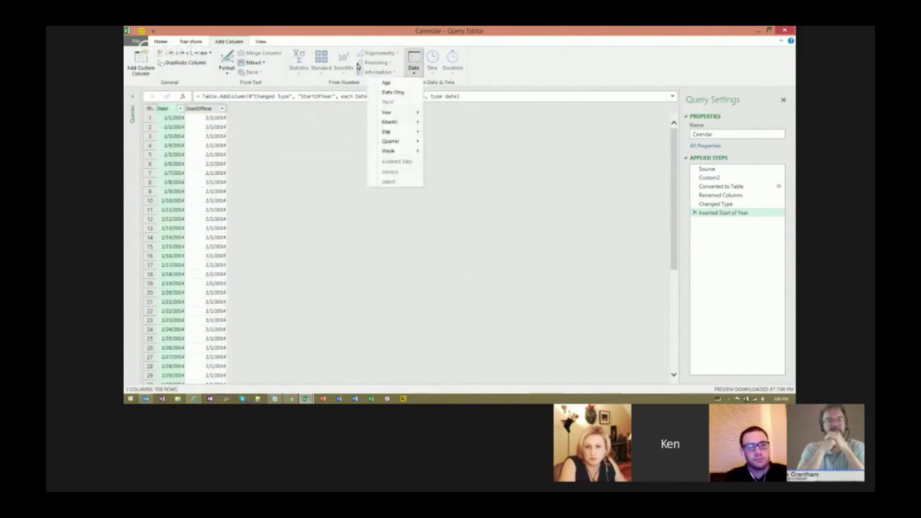
pyautogui.moveTo(389, 113)
pyautogui.click(342, 132)
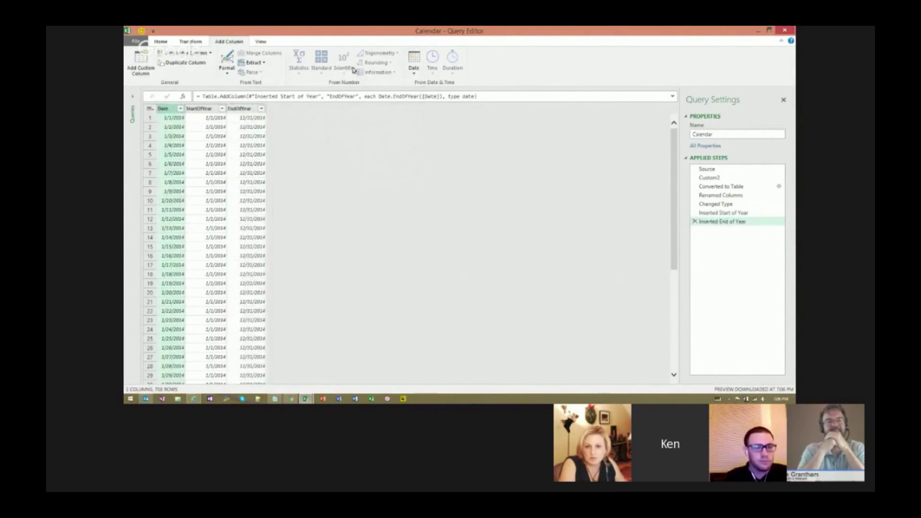
# Add Month and Day columns from the Date column
pyautogui.click(414, 61)
pyautogui.moveTo(389, 122)
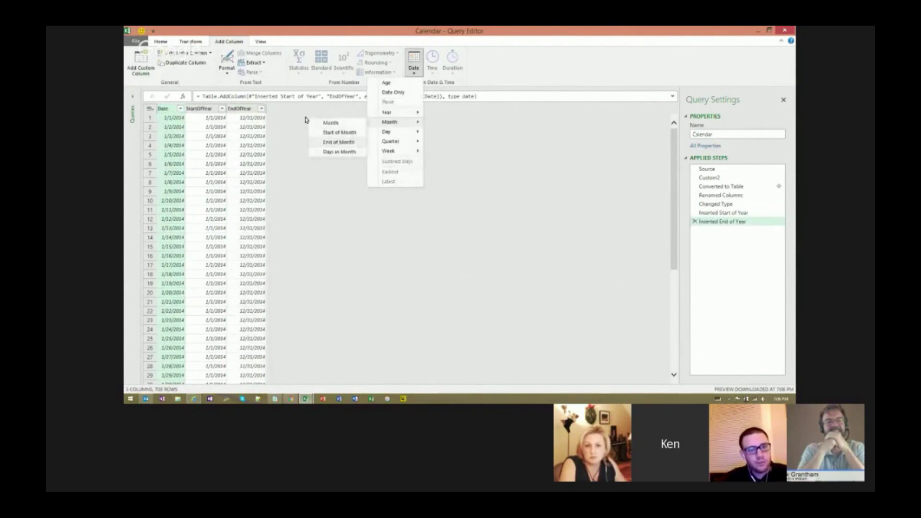
pyautogui.click(312, 121)
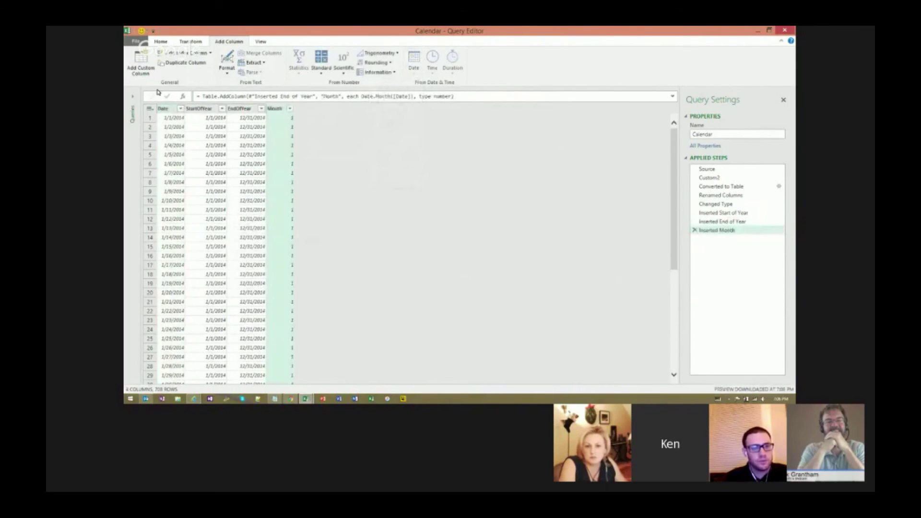
pyautogui.click(414, 62)
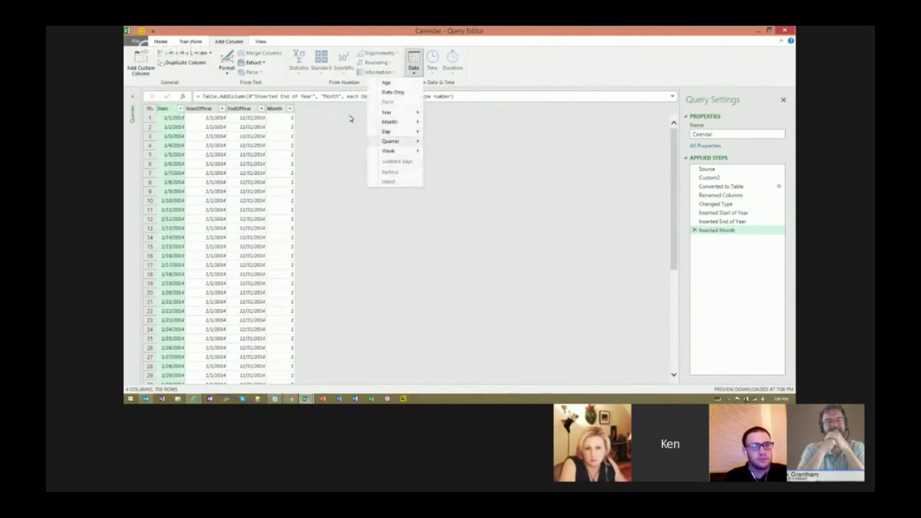
pyautogui.moveTo(388, 131)
pyautogui.click(332, 133)
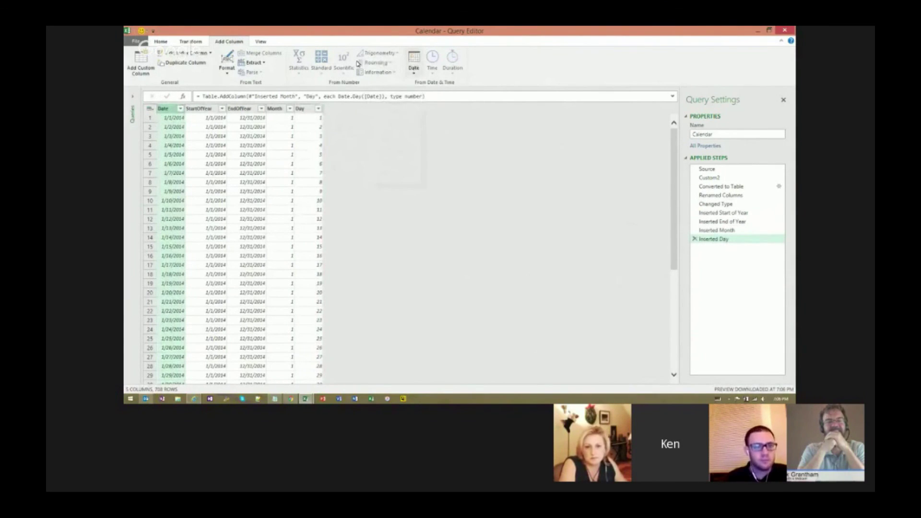
pyautogui.click(413, 61)
pyautogui.moveTo(391, 141)
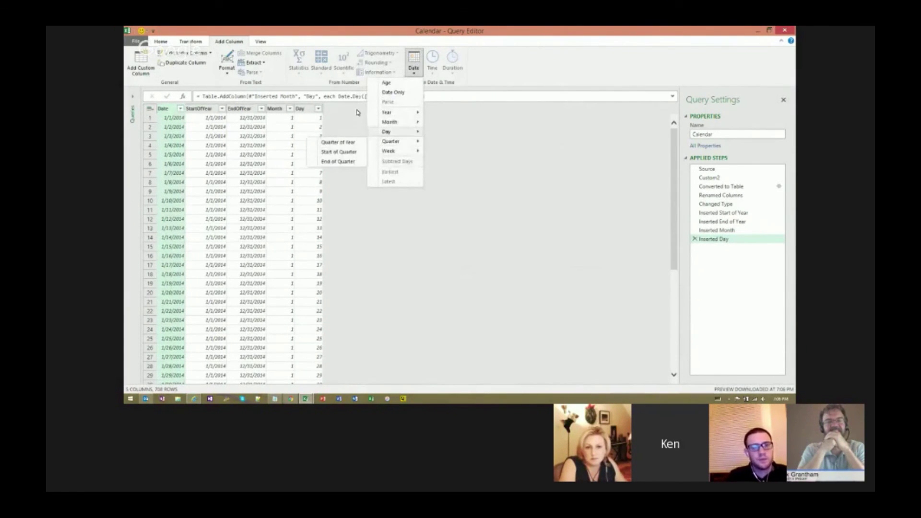
pyautogui.moveTo(389, 121)
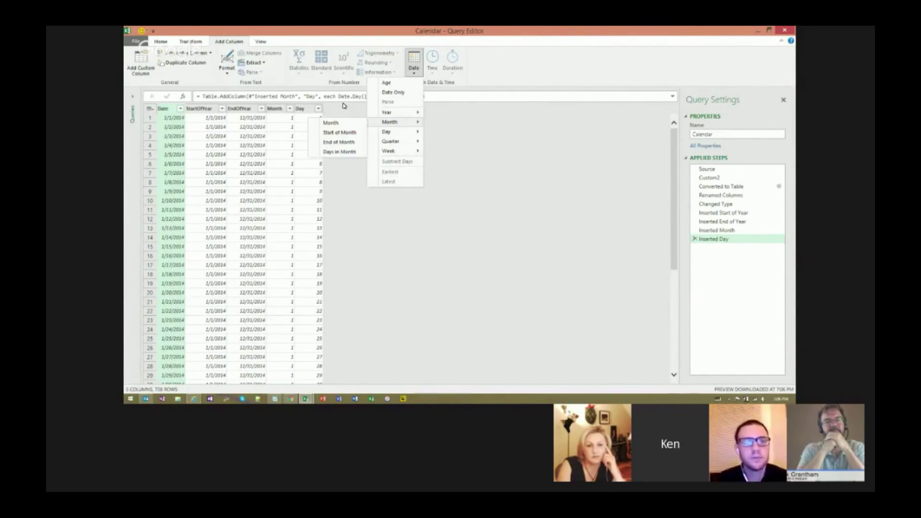
pyautogui.click(244, 43)
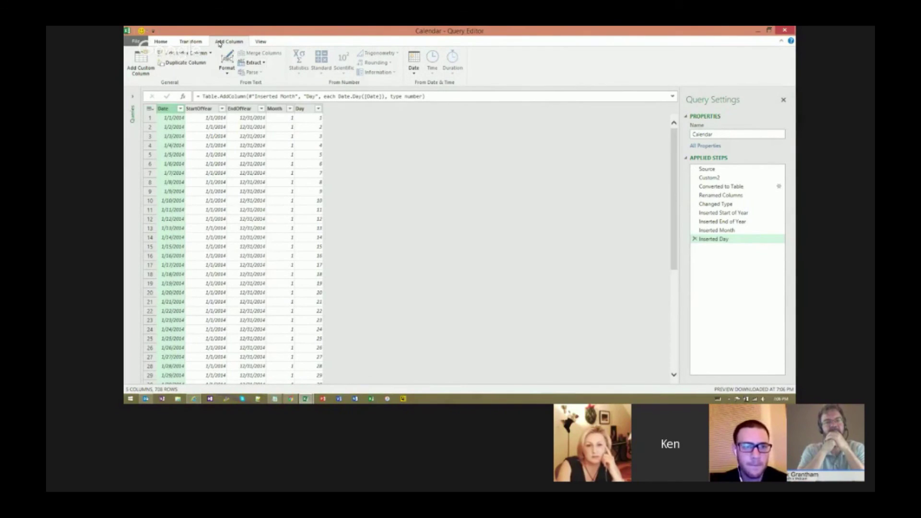
# Add a custom column Month_Short with formula Date.ToText([Date],"mmm")
pyautogui.click(141, 63)
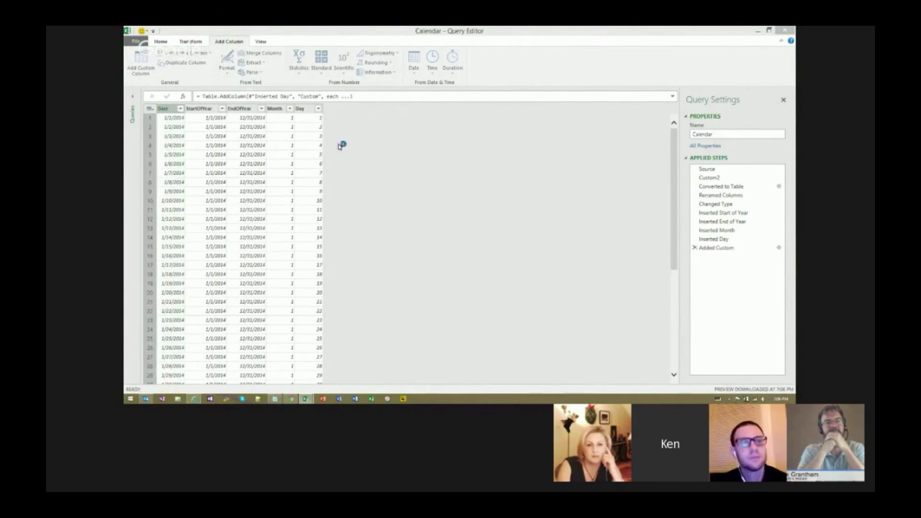
pyautogui.write('Month_Shor')
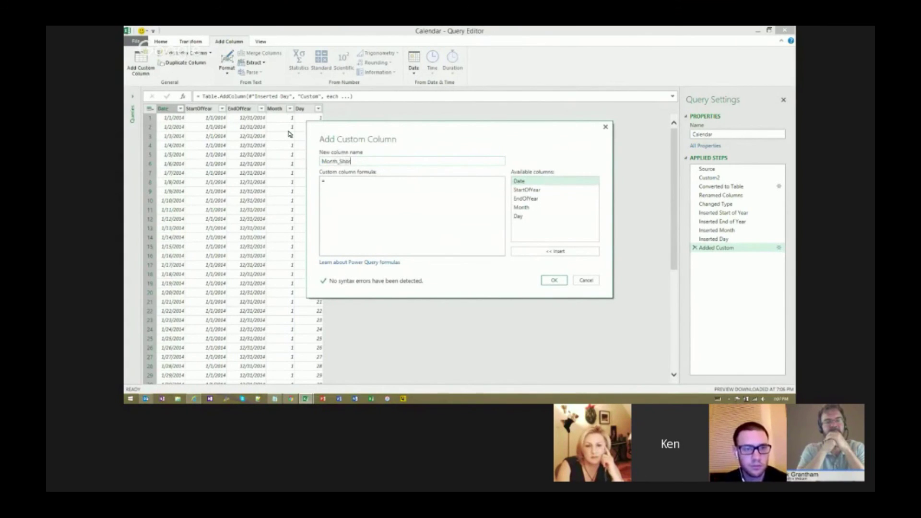
pyautogui.write('Date.ToText(')
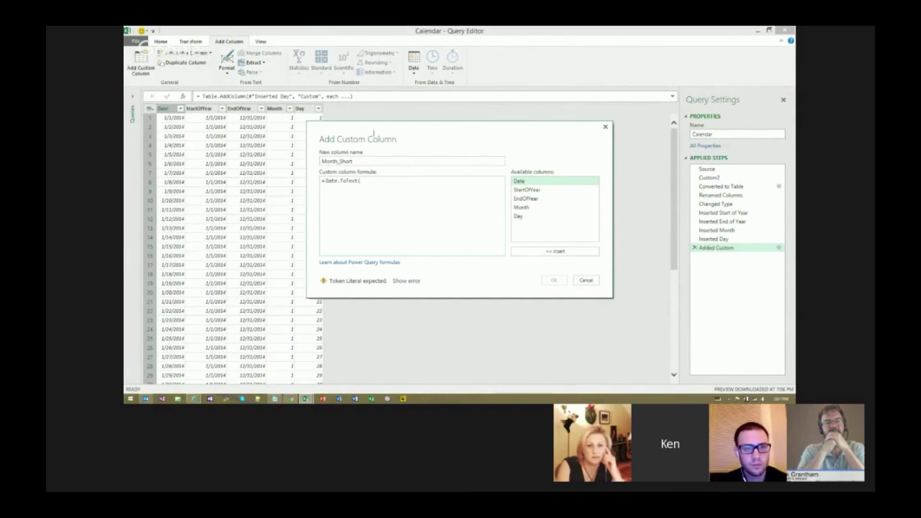
pyautogui.write('[Date],"')
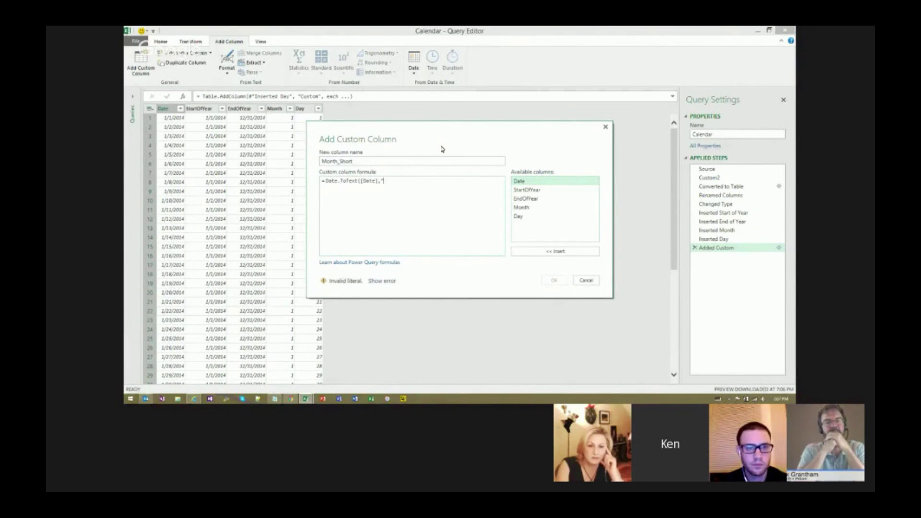
pyautogui.write('mmm"')
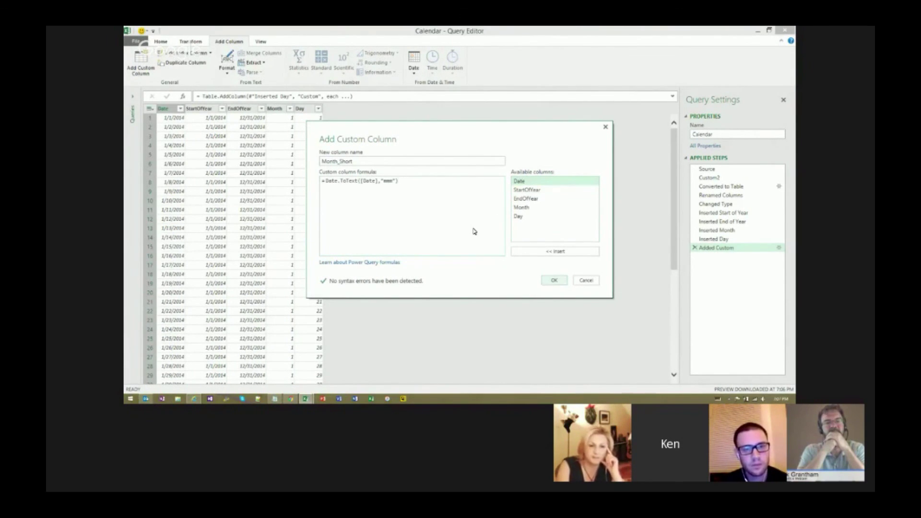
pyautogui.press('Return')
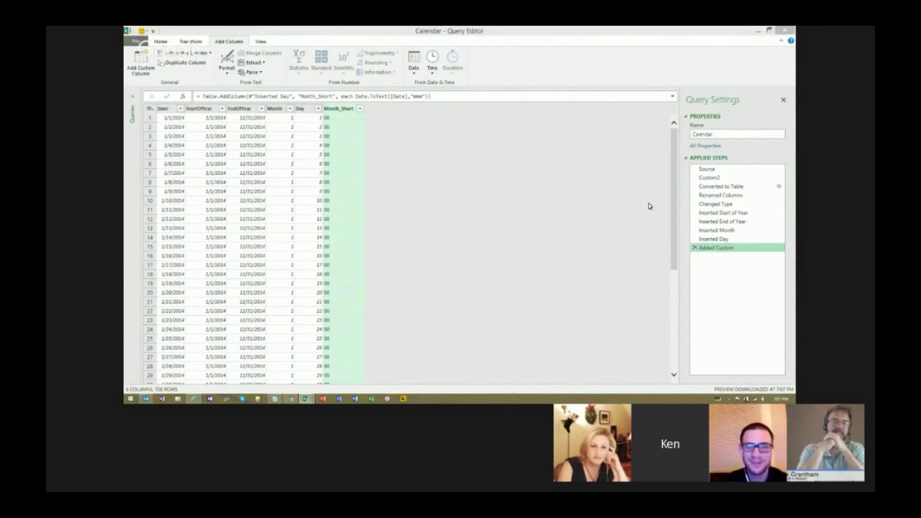
# Change the Month_Short format code to "MMMM" to show full month names
pyautogui.doubleClick(387, 181)
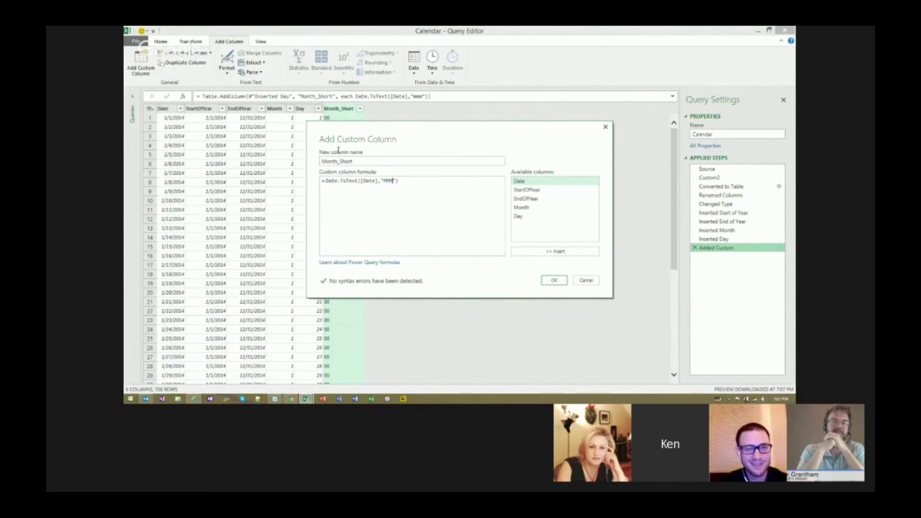
pyautogui.press('Return')
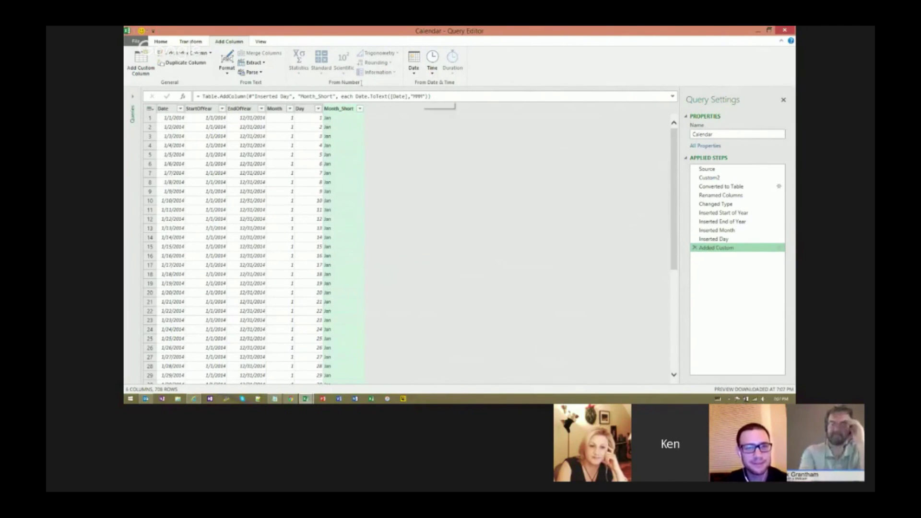
pyautogui.click(423, 97)
pyautogui.write('M')
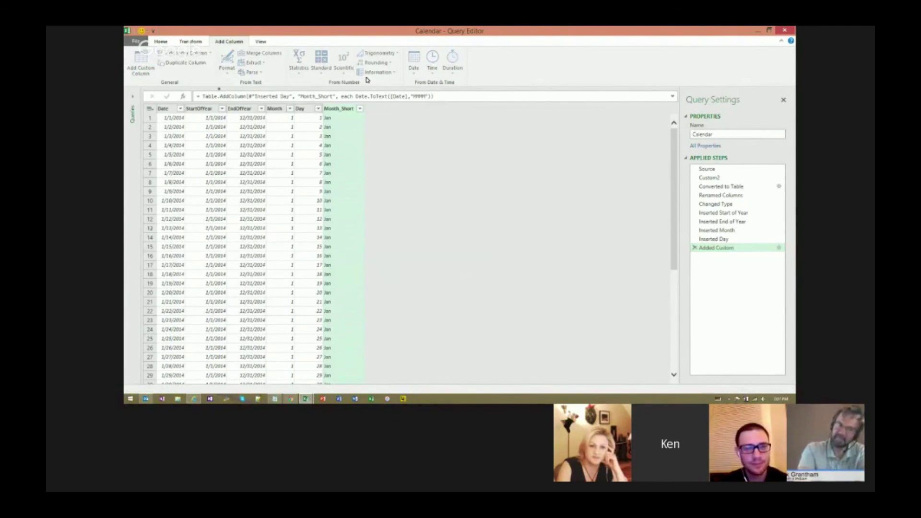
pyautogui.press('Return')
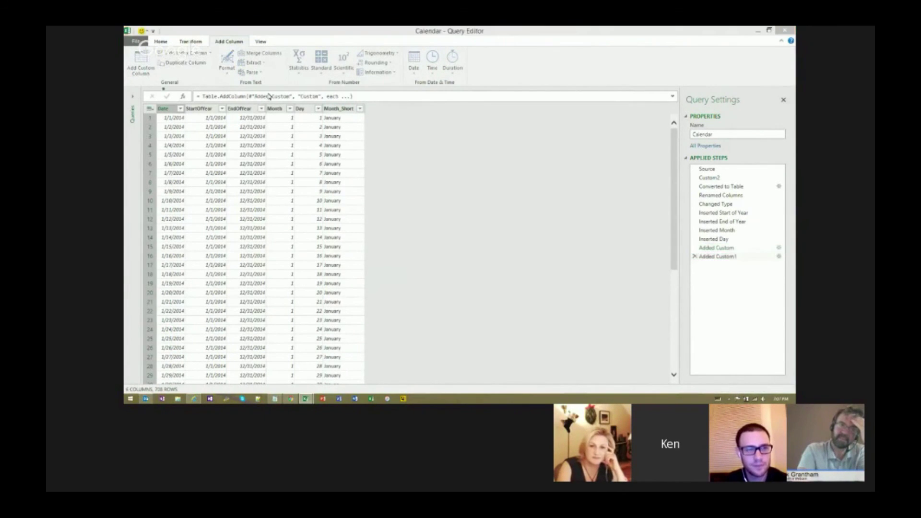
# Add a Custom column Date.ToText([Date],"MMM dd, yyyy (ddd)"), e.g. Jan 01, 2014 (Wed)
pyautogui.write('Date.ToText')
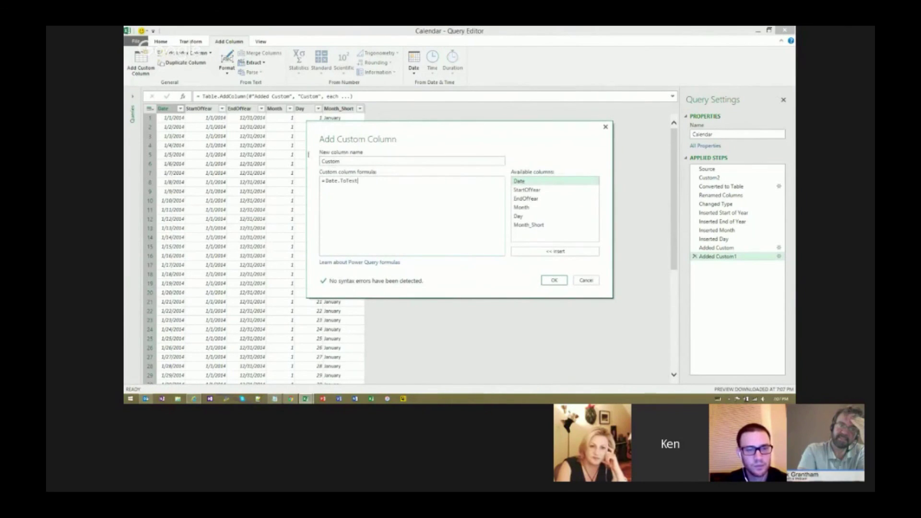
pyautogui.write('([Date])')
pyautogui.write('"MMM dd, yyyy')
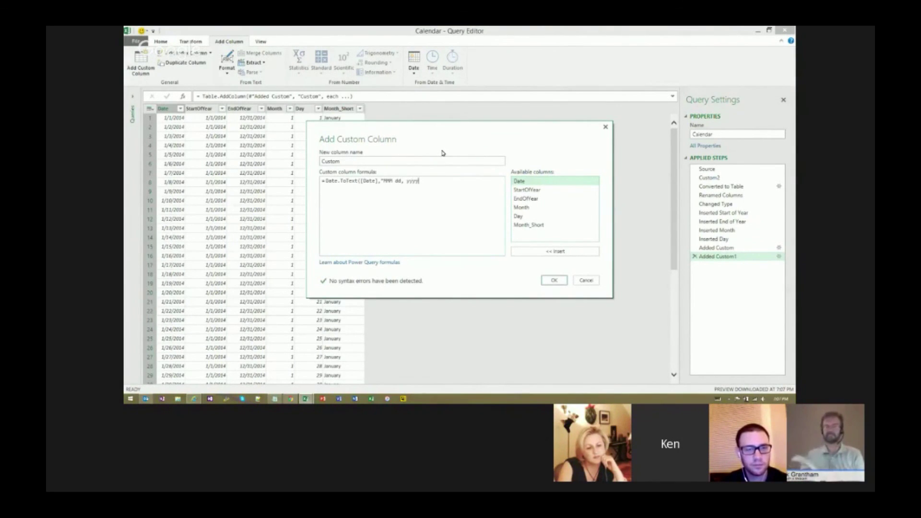
pyautogui.write(' (ddd')
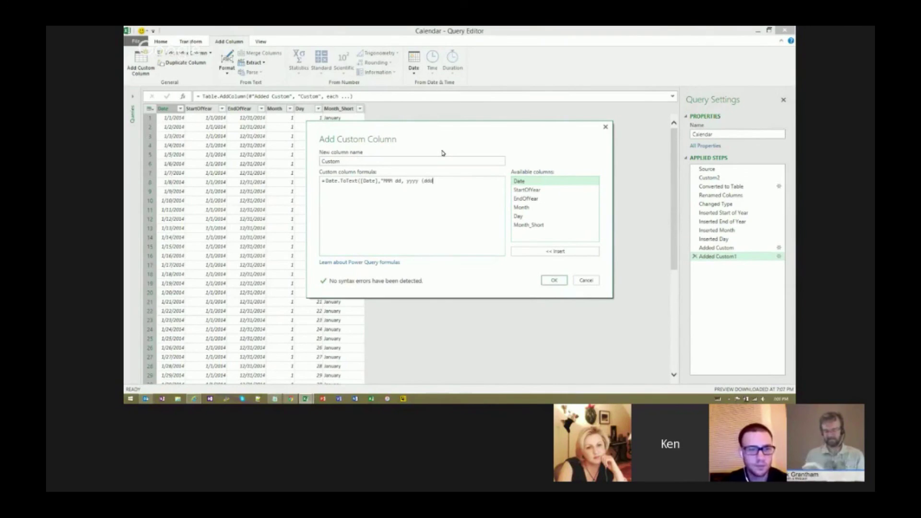
pyautogui.write(')")')
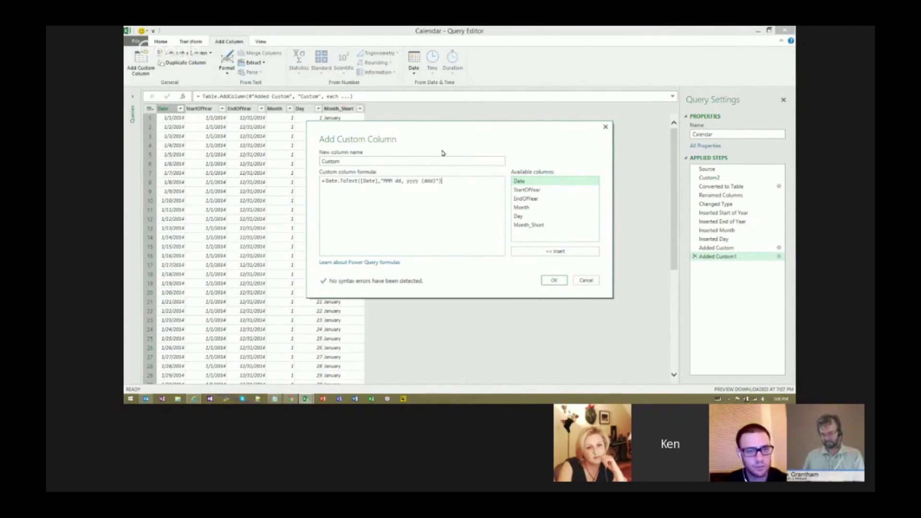
pyautogui.press('Return')
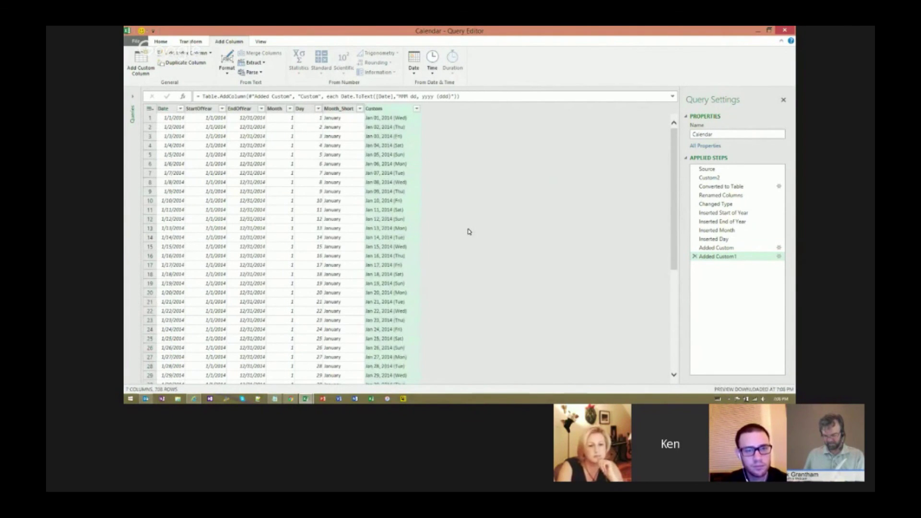
pyautogui.click(154, 43)
pyautogui.click(138, 62)
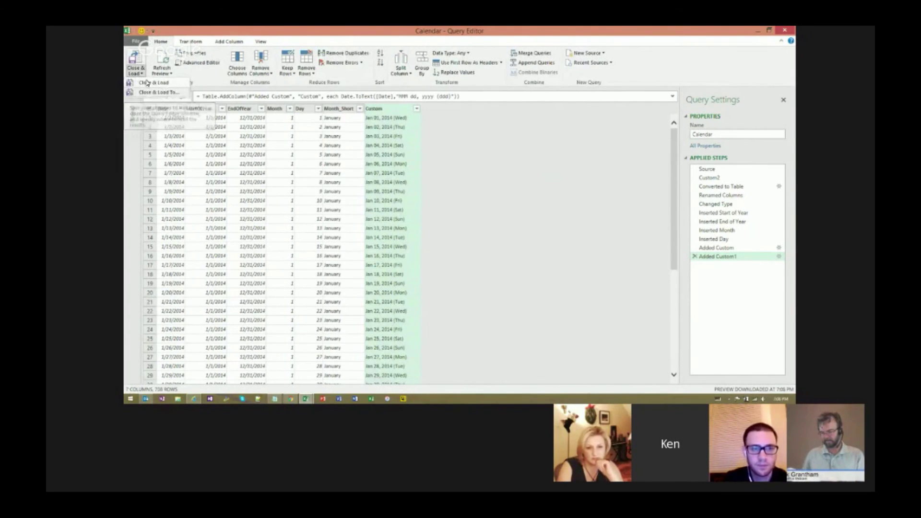
# Load Calendar to a new worksheet as a table, with Data Model left unchecked
pyautogui.click(146, 82)
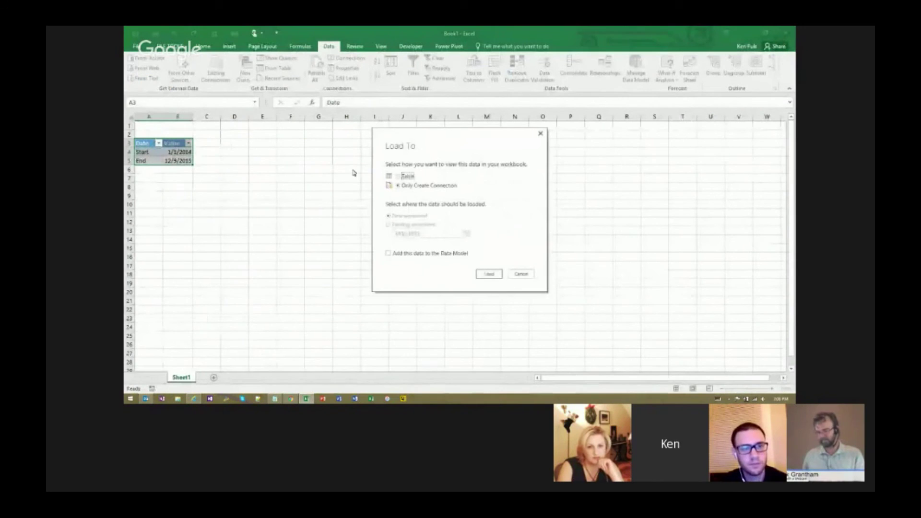
pyautogui.hotkey('alt', 'm')
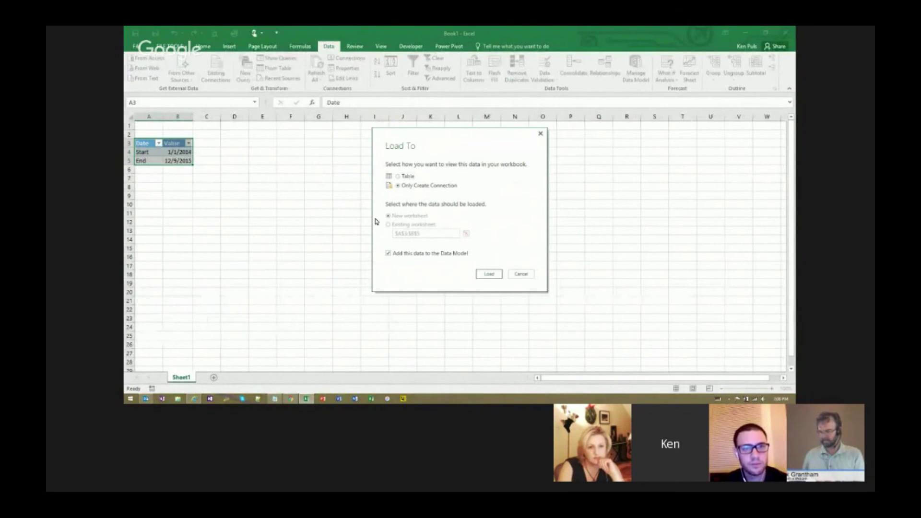
pyautogui.hotkey('alt', 'm')
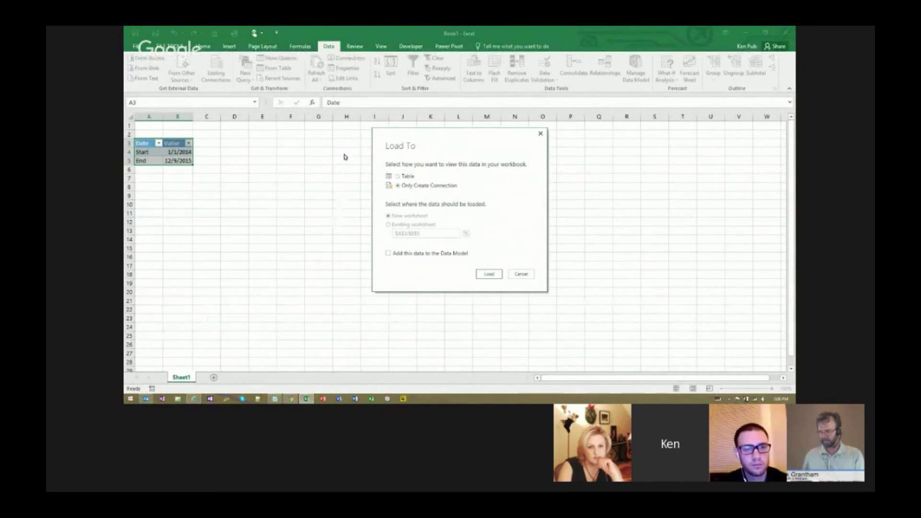
pyautogui.hotkey('alt', 't')
pyautogui.press('Return')
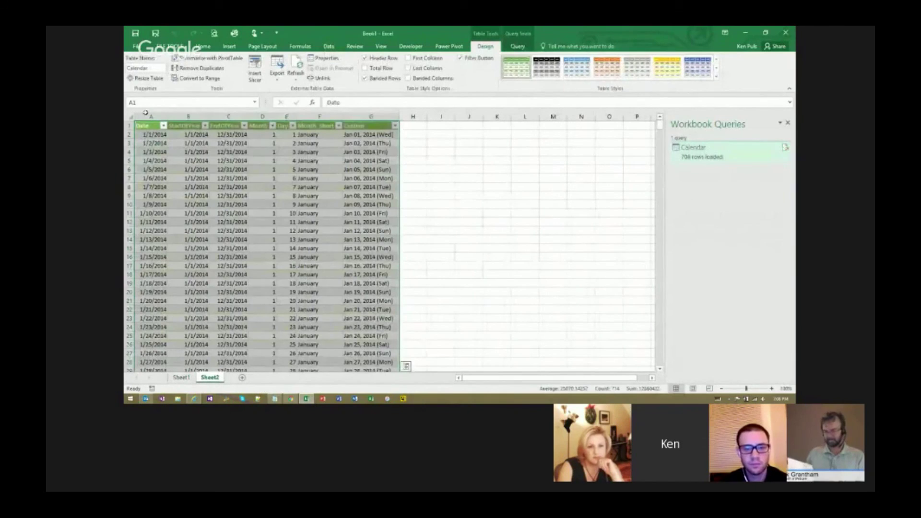
# Check the calendar ends at 12/9/2015 and review Sheet1's end date in B5, then switch to the Hangouts call
pyautogui.hotkey('ctrl', 'Down')
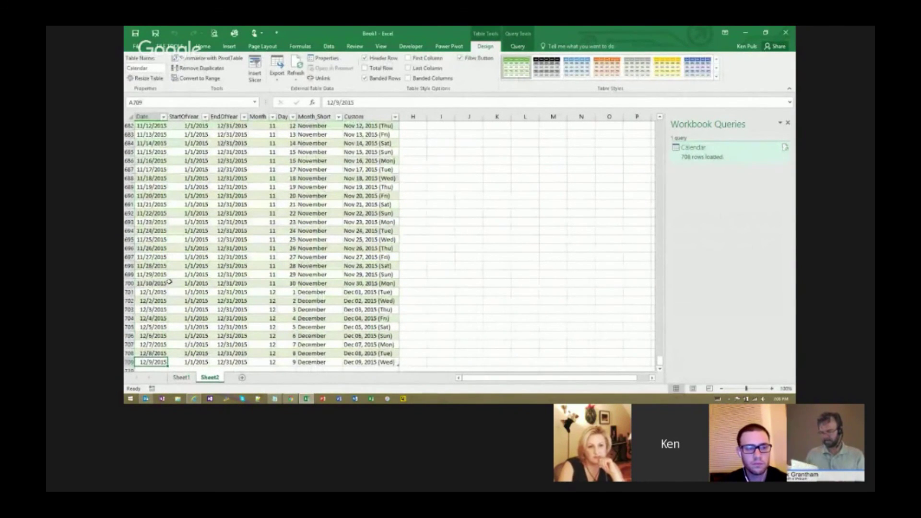
pyautogui.hotkey('ctrl', 'pageup')
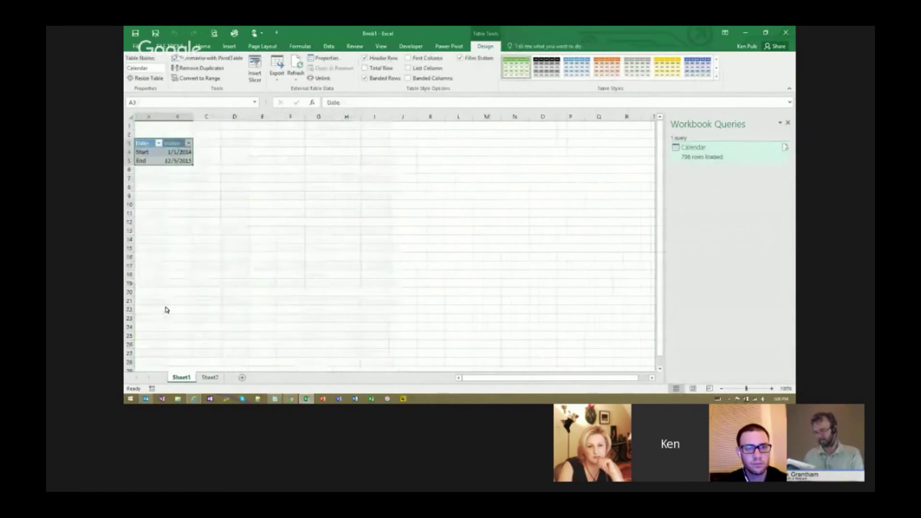
pyautogui.hotkey('ctrl', 'End')
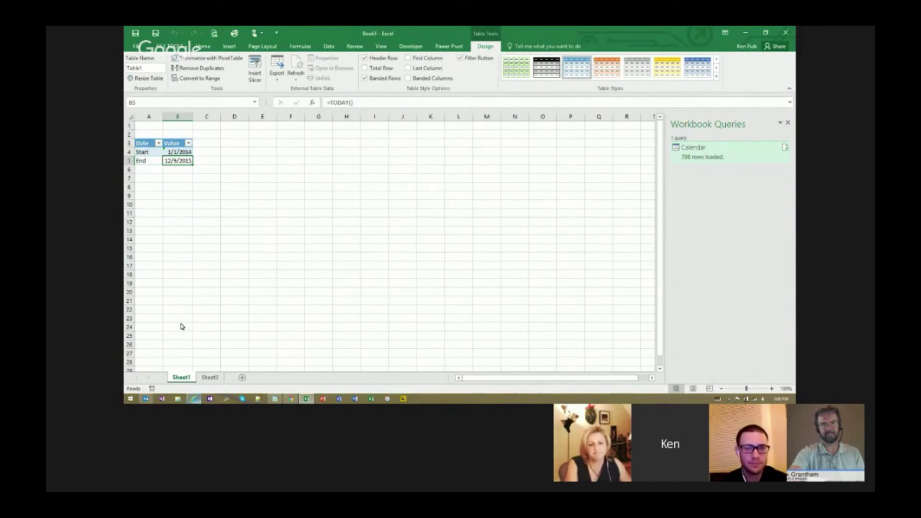
pyautogui.click(194, 398)
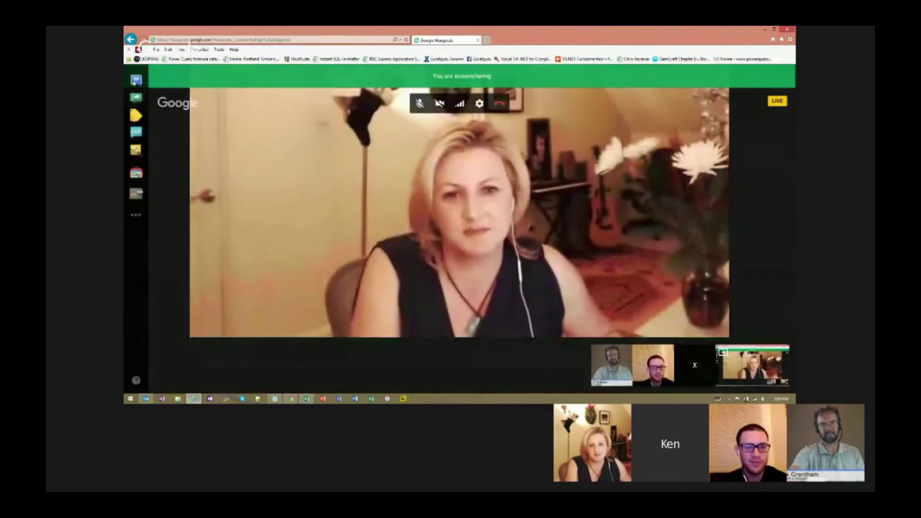